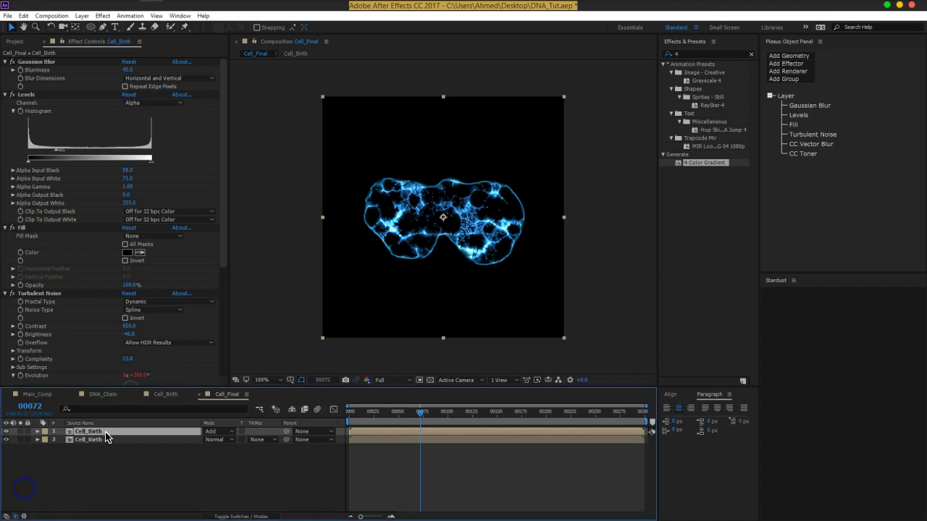
Apply Simple Choker to Cell_Birth, move it to the top of the effect stack, and set Choke Matte to 64.2.
key(ctrl+space)
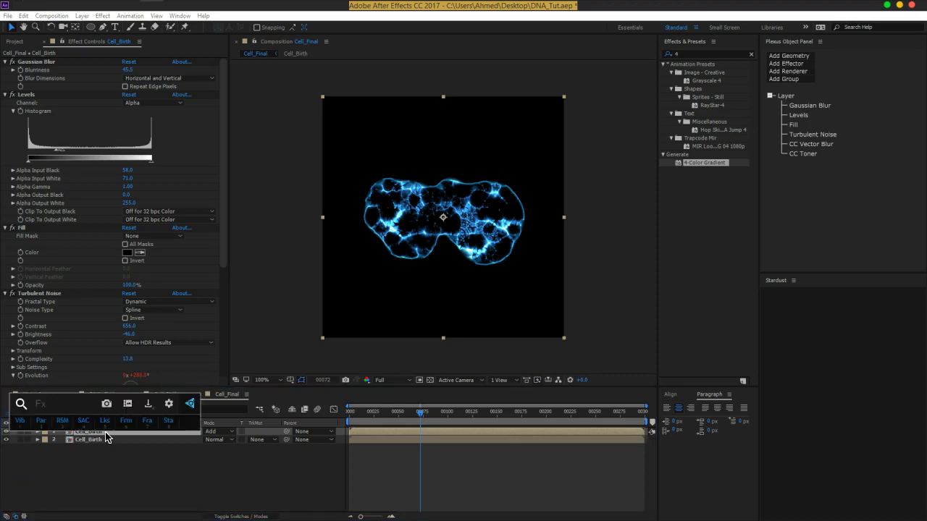
text(sim)
key(Return)
click(190, 211)
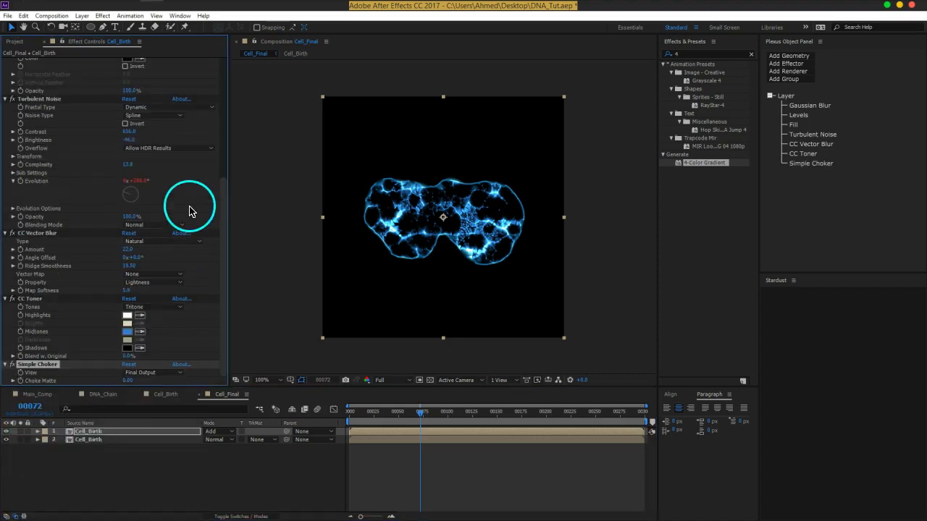
drag(32, 371, 79, 119)
drag(64, 69, 69, 64)
click(131, 81)
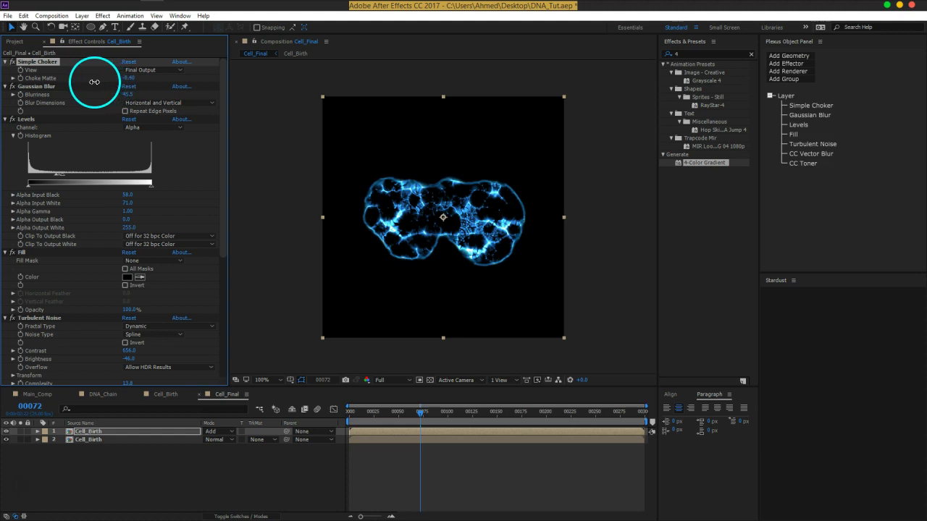
drag(129, 80, 494, 143)
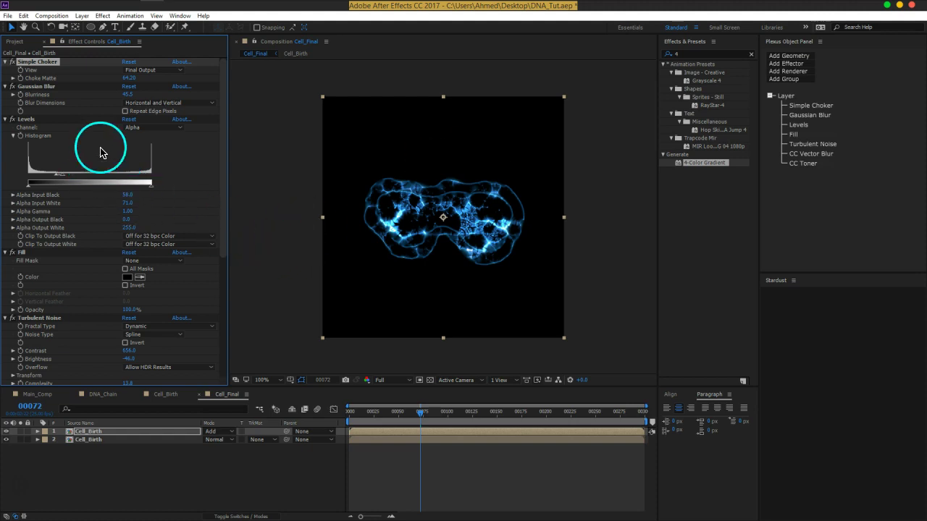
Nudge Gaussian Blur Blurriness up and set the alpha Levels to input black 169 and input white 202.
click(125, 95)
mouse_move(108, 97)
mouse_down()
mouse_move(79, 98)
mouse_move(195, 96)
mouse_up()
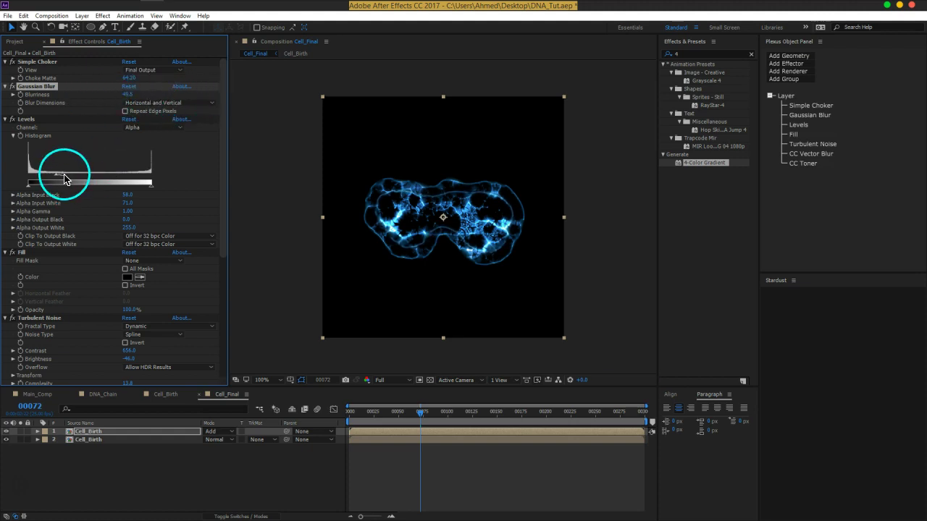
drag(63, 179, 127, 184)
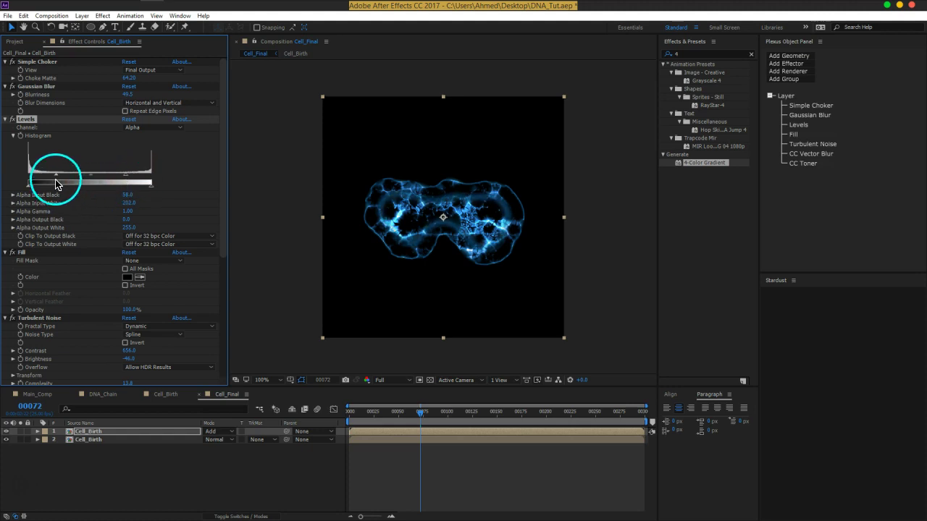
mouse_move(58, 180)
mouse_down()
mouse_move(122, 181)
mouse_move(107, 182)
mouse_up()
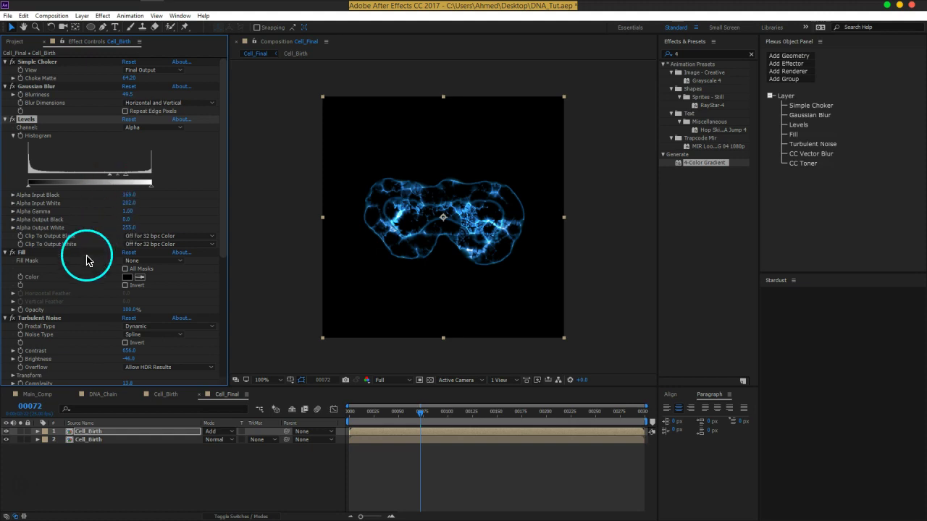
scroll(85, 236, down, 3)
scroll(83, 234, down, 3)
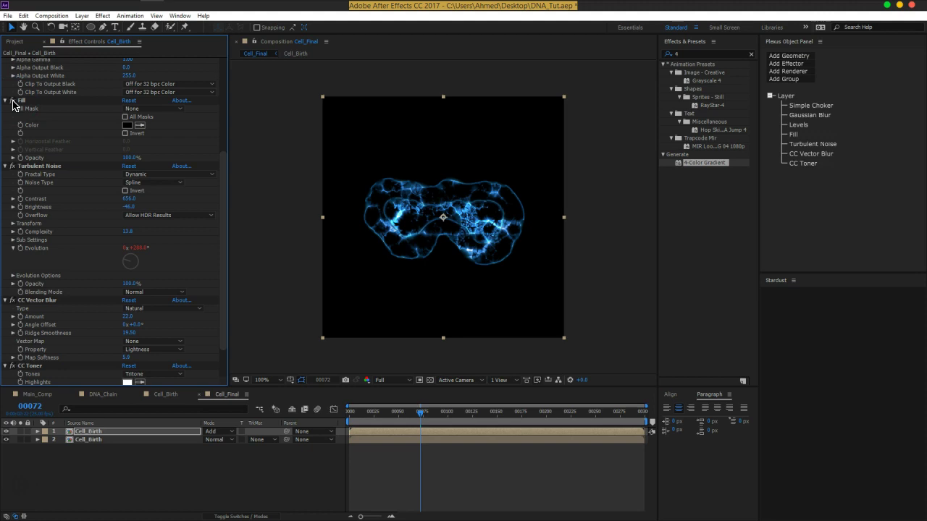
Set CC Vector Blur Amount to 13 and Ridge Smoothness to 24, and adjust Map Softness.
scroll(80, 261, down, 2)
drag(131, 278, 178, 289)
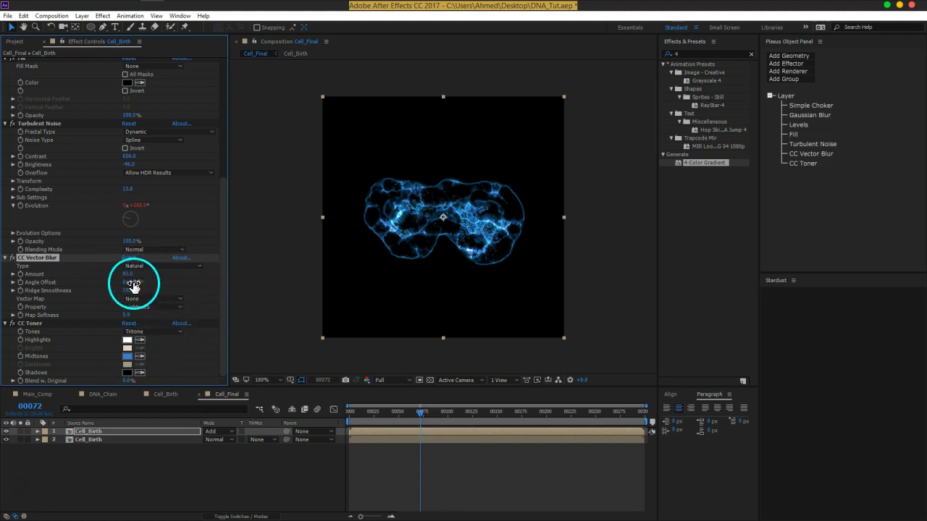
drag(96, 295, 176, 302)
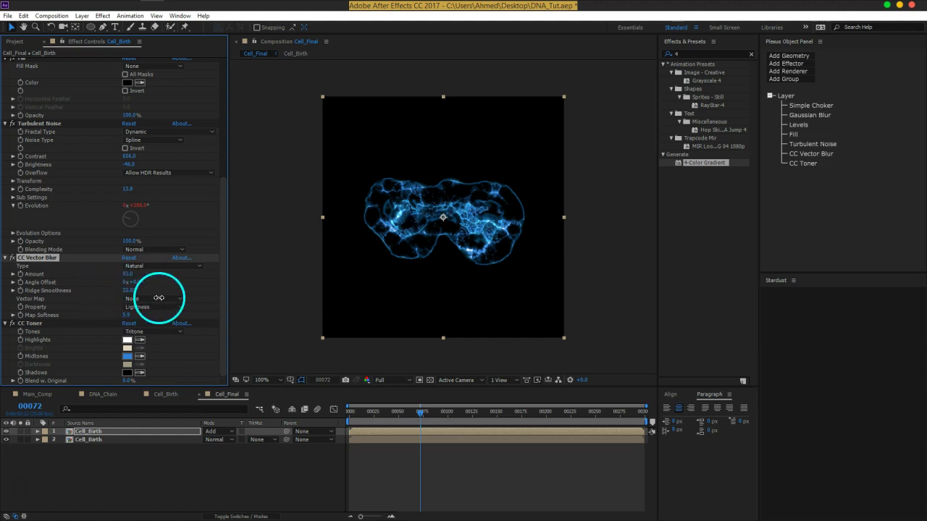
drag(125, 274, 100, 280)
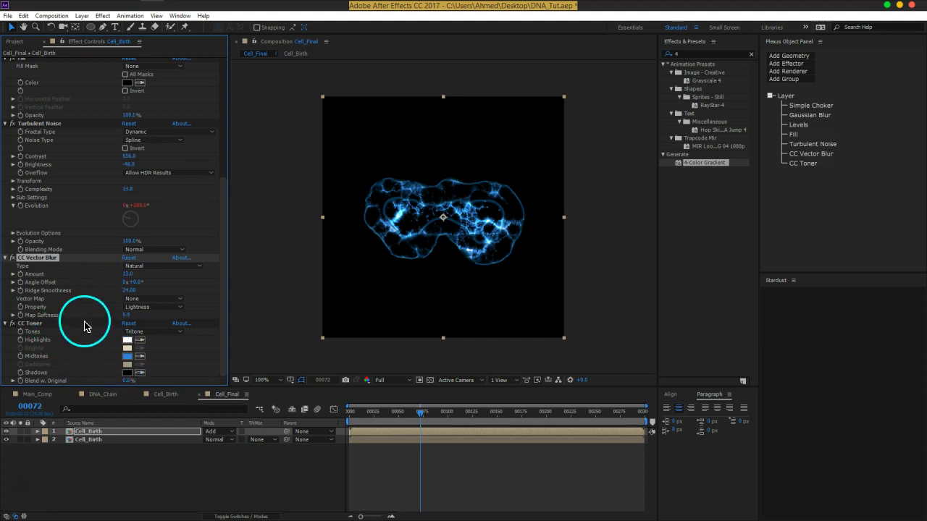
mouse_move(135, 318)
mouse_down()
mouse_move(162, 320)
mouse_move(144, 330)
mouse_up()
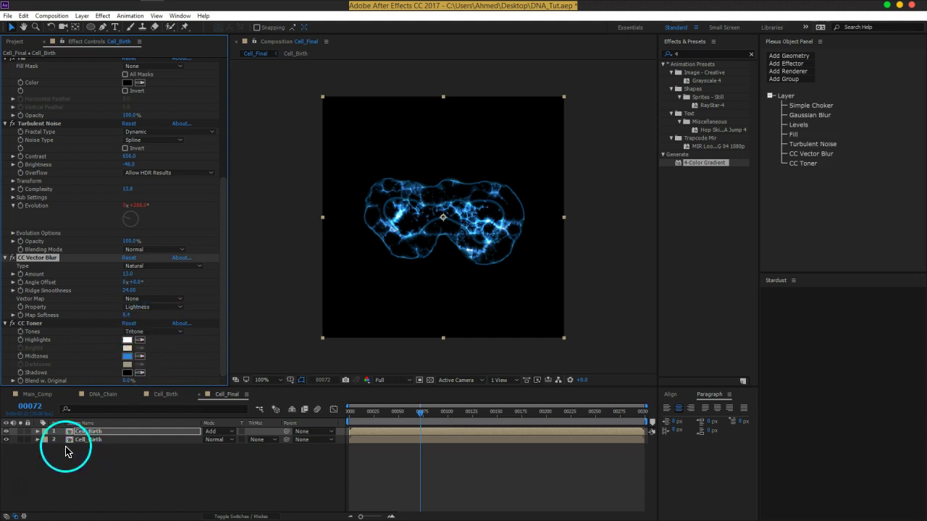
Set Cell_Birth's Layer Styles Inner Glow to Size 32 and Opacity 100%, then collapse the layer.
click(40, 433)
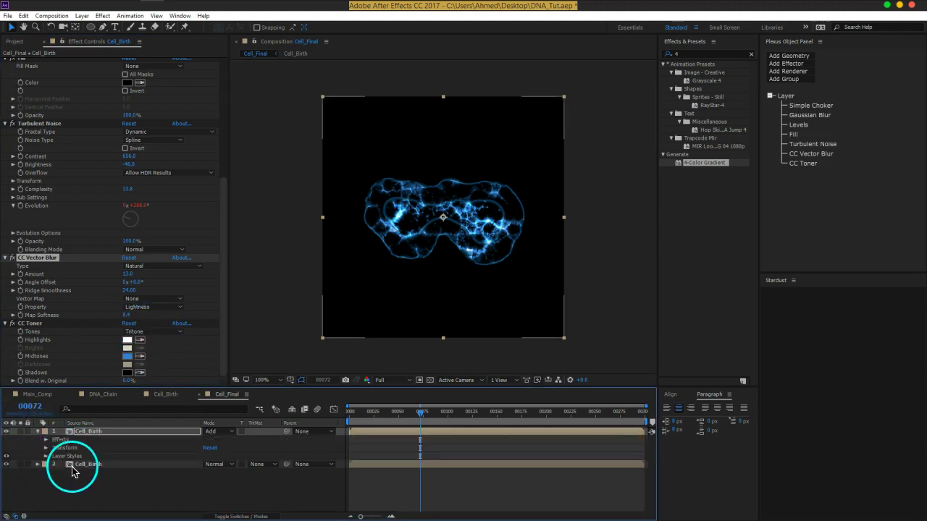
click(46, 457)
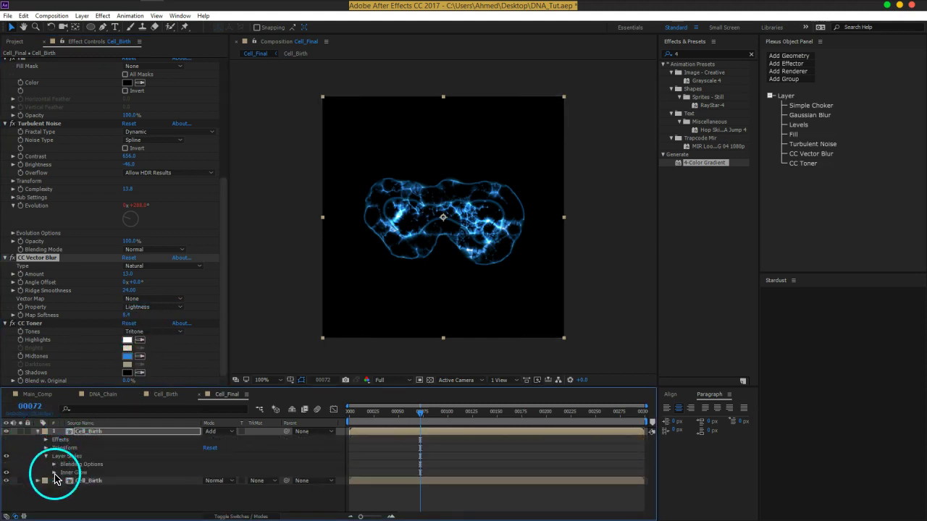
click(54, 473)
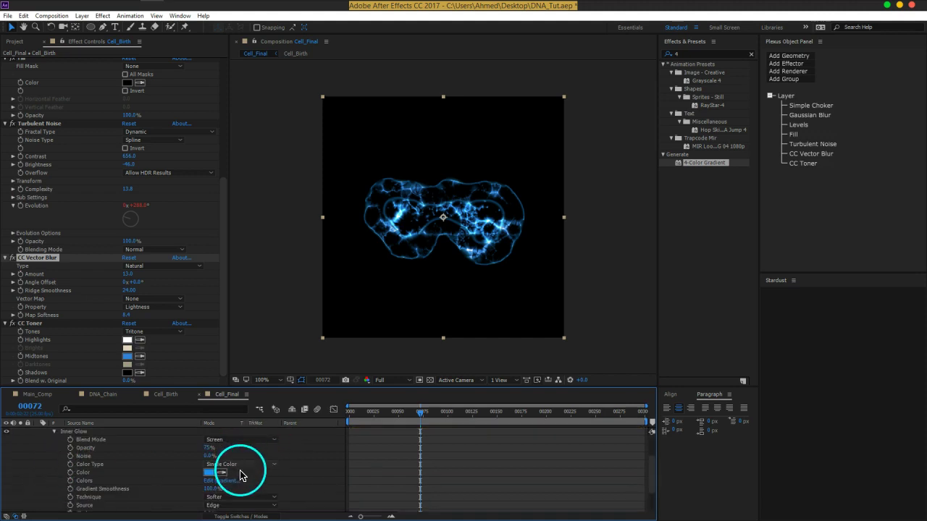
scroll(154, 502, down, 2)
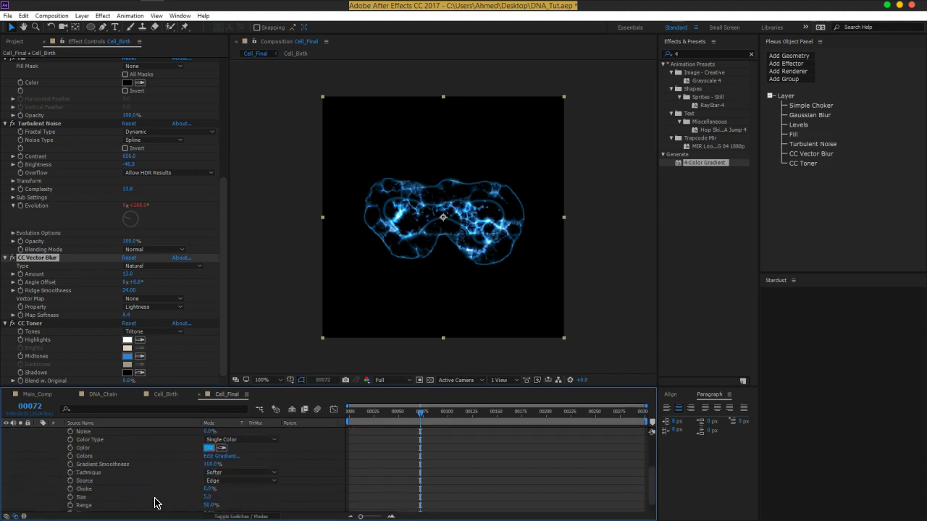
drag(206, 498, 221, 497)
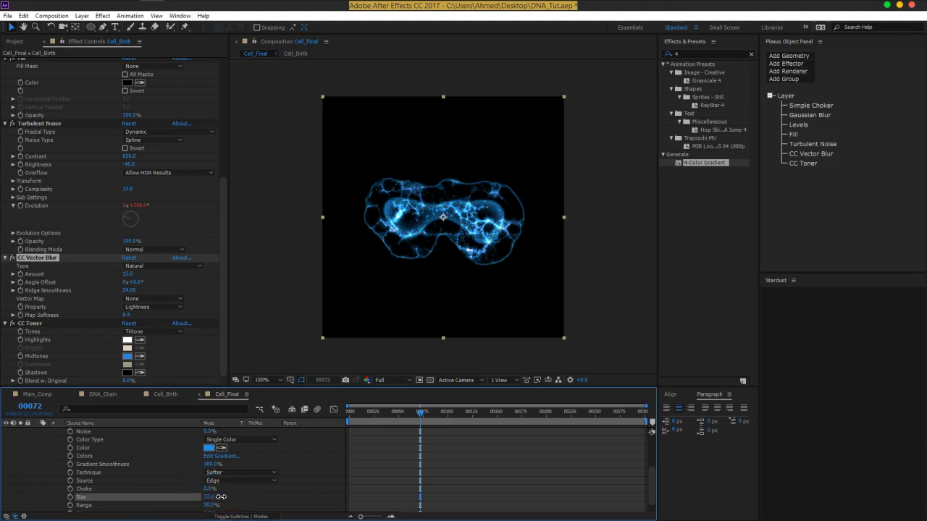
click(150, 496)
scroll(150, 496, up, 4)
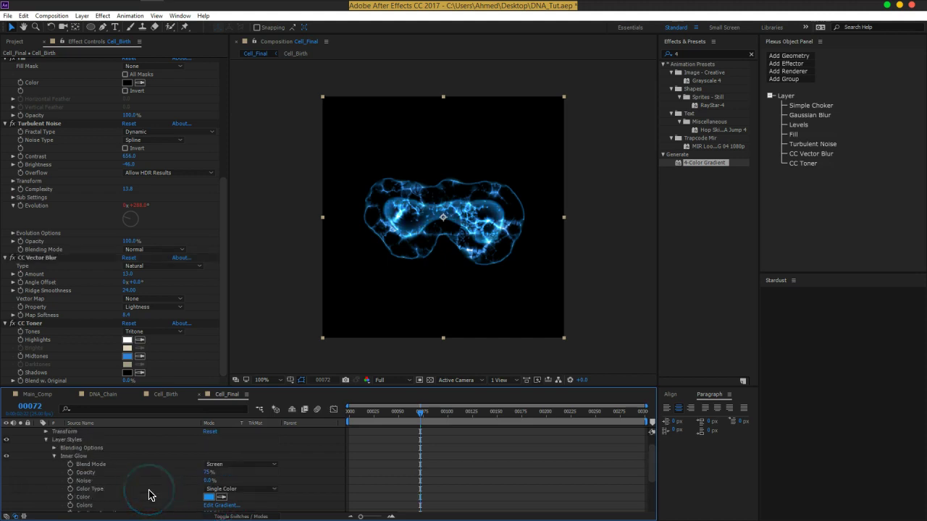
drag(203, 474, 239, 484)
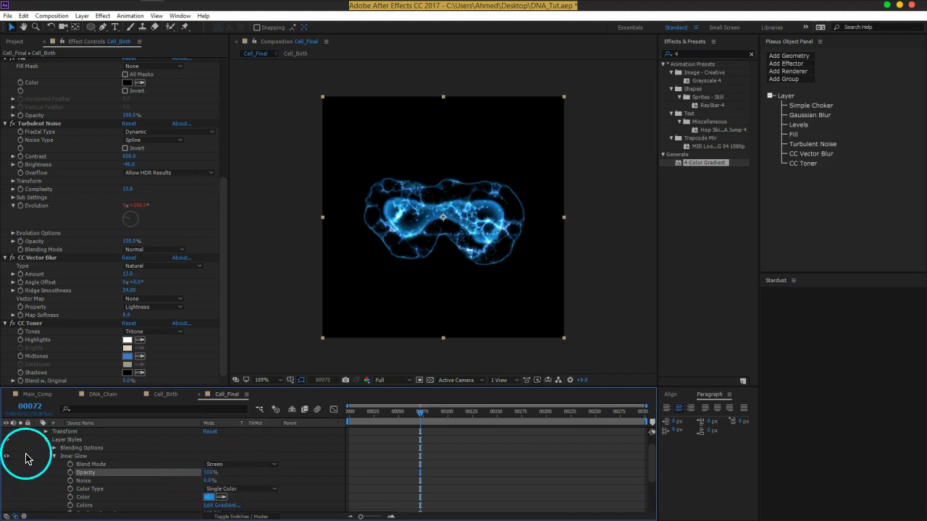
click(37, 430)
scroll(90, 151, up, 5)
scroll(61, 119, up, 3)
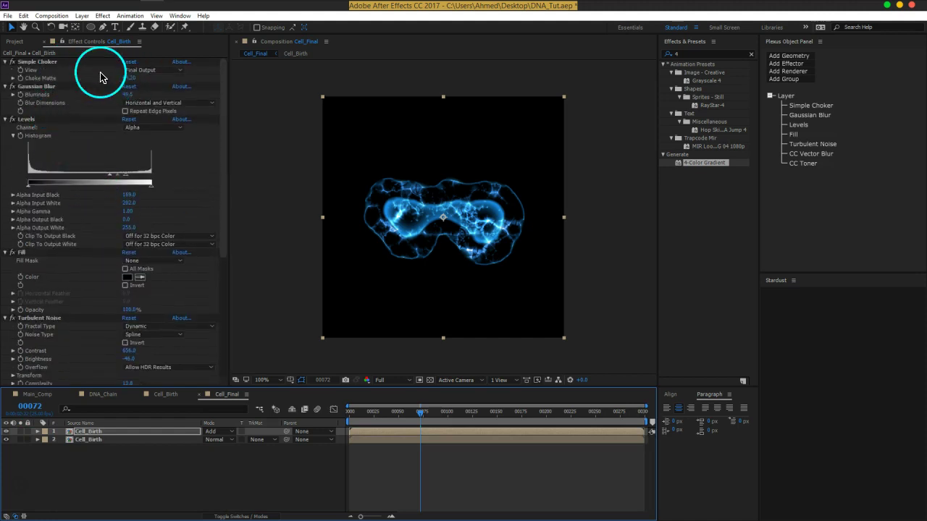
Lower Choke Matte to 30, set alpha Levels to 96/160, and raise Blurriness to 74.2.
mouse_move(130, 78)
mouse_down()
mouse_move(187, 85)
mouse_move(16, 108)
mouse_up()
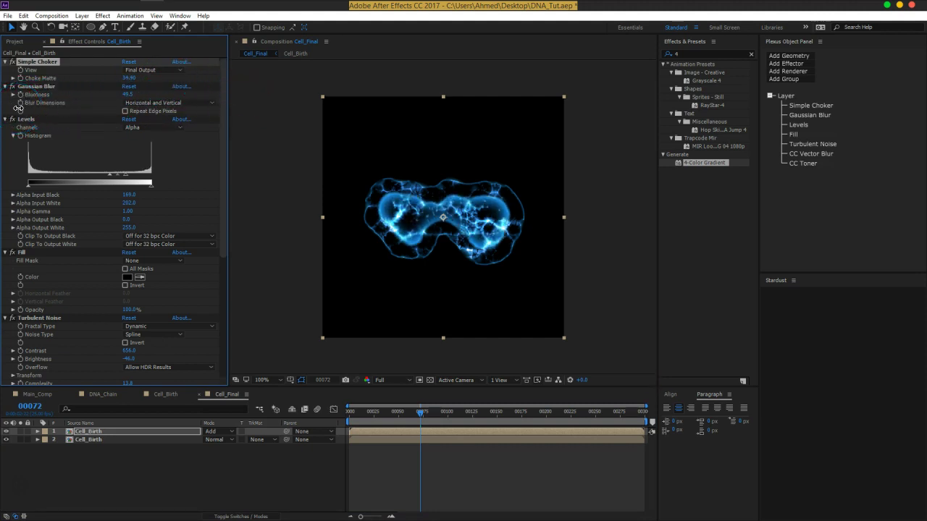
mouse_move(22, 110)
mouse_down()
mouse_move(61, 90)
mouse_move(145, 93)
mouse_up()
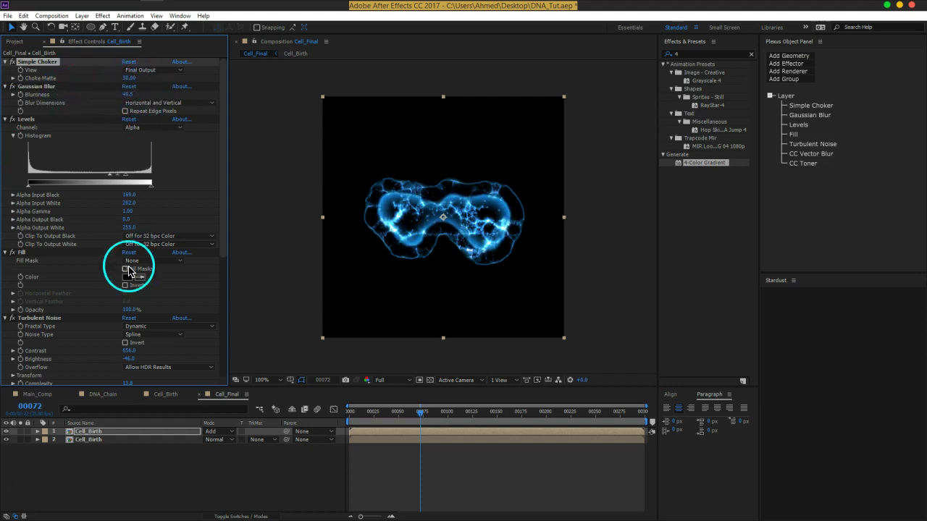
mouse_move(113, 180)
mouse_down()
mouse_move(76, 181)
mouse_move(125, 183)
mouse_move(93, 184)
mouse_move(106, 181)
mouse_up()
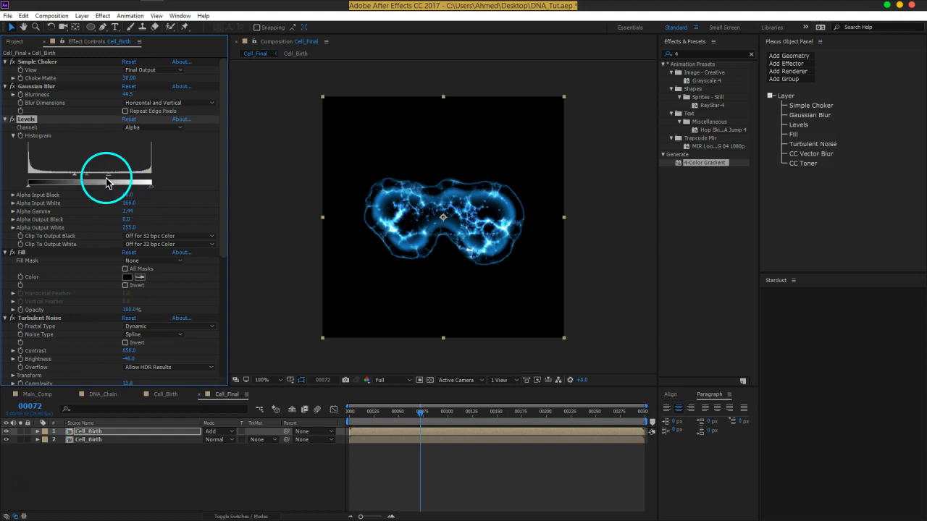
drag(126, 95, 236, 97)
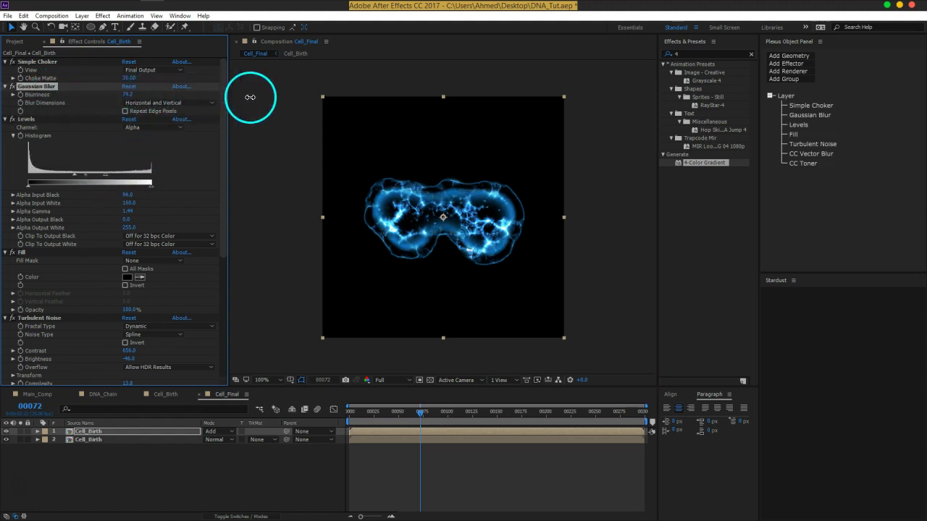
Adjust the Turbulent Noise complexity and switch its Noise Type to Linear.
scroll(92, 203, down, 3)
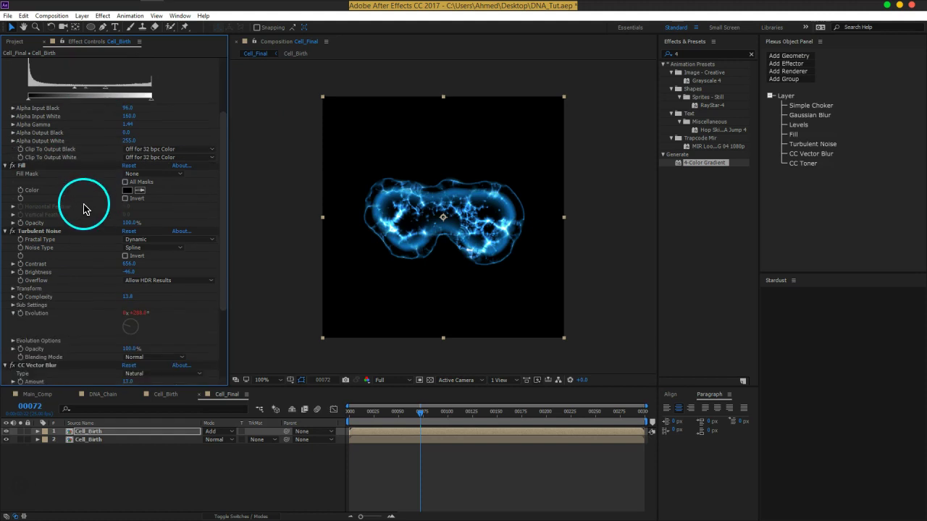
scroll(81, 205, down, 2)
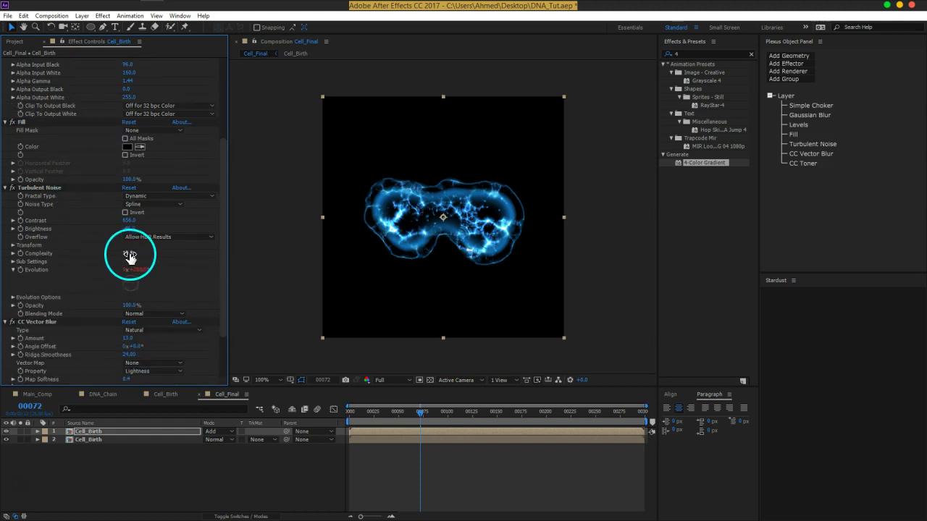
drag(129, 255, 57, 259)
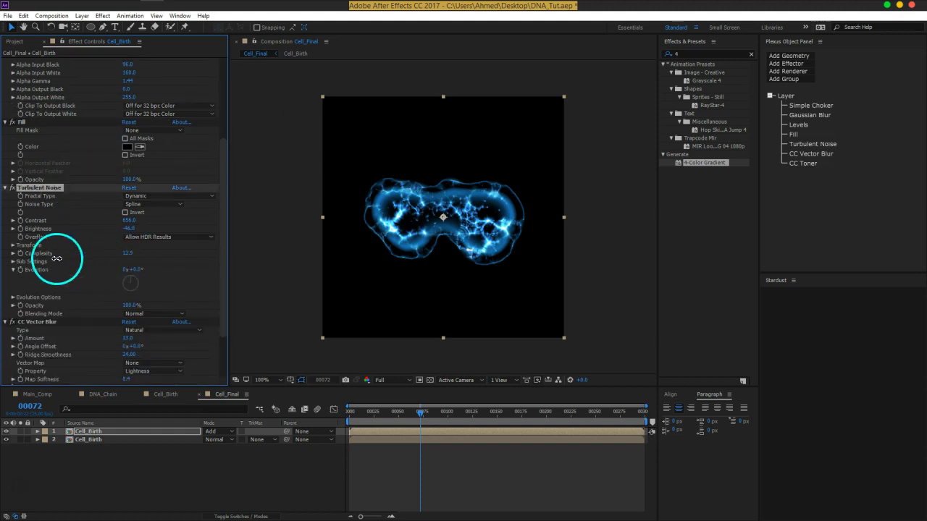
click(168, 205)
click(164, 226)
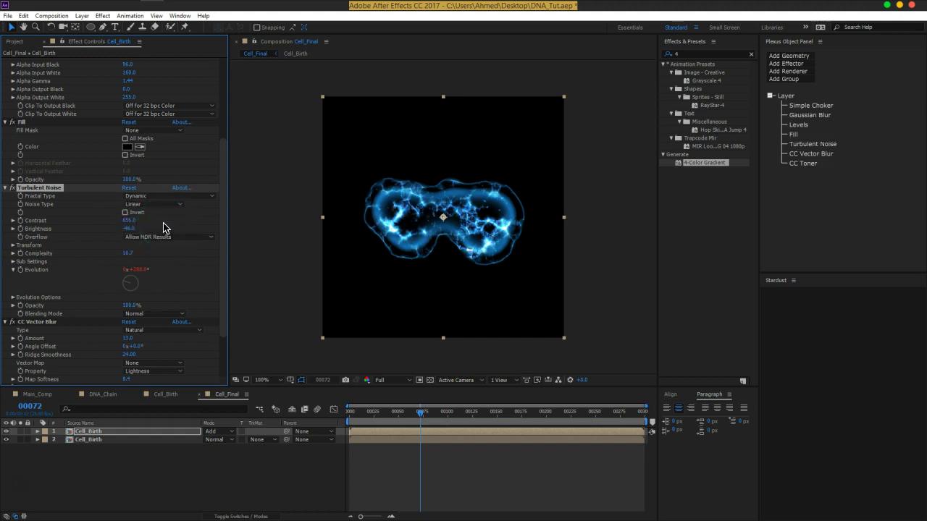
Set CC Vector Blur to Amount 23, Ridge Smoothness 28.9 and Map Softness 16, previewing later frames.
scroll(118, 313, down, 3)
click(32, 258)
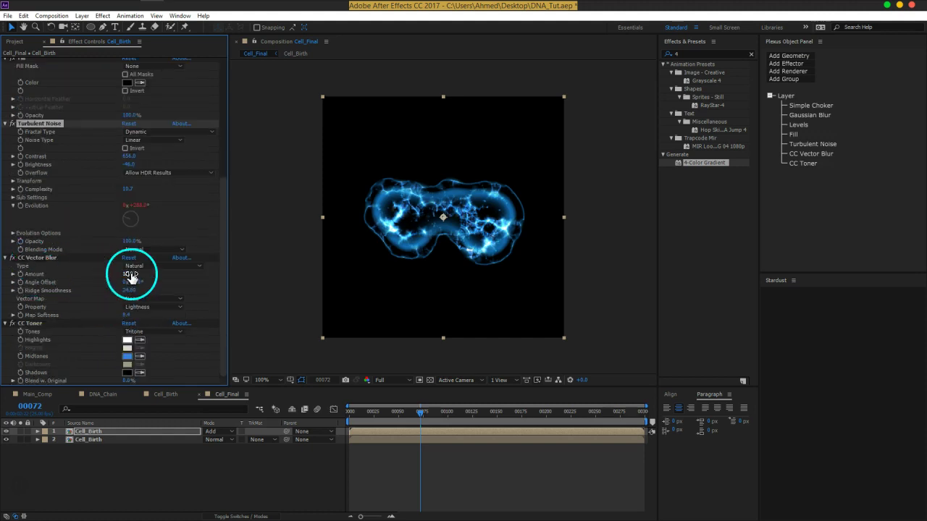
mouse_move(126, 275)
mouse_down()
mouse_move(160, 276)
mouse_move(141, 281)
mouse_up()
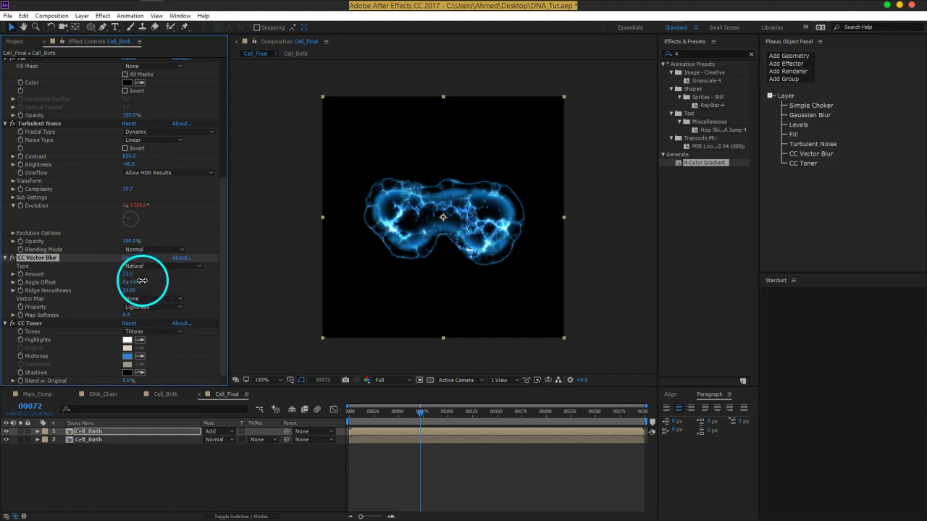
click(130, 292)
mouse_move(130, 292)
mouse_down()
mouse_move(270, 294)
mouse_move(201, 296)
mouse_move(108, 321)
mouse_move(222, 320)
mouse_move(141, 333)
mouse_up()
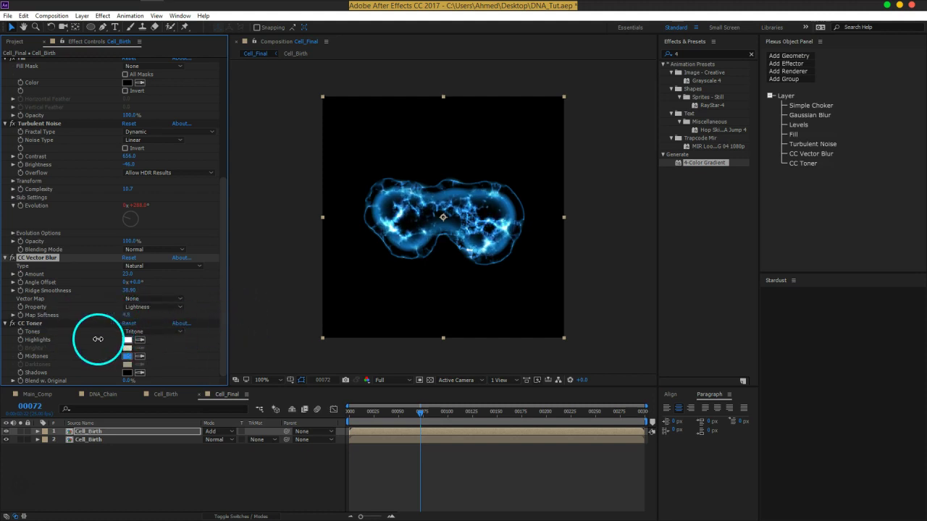
drag(437, 413, 547, 426)
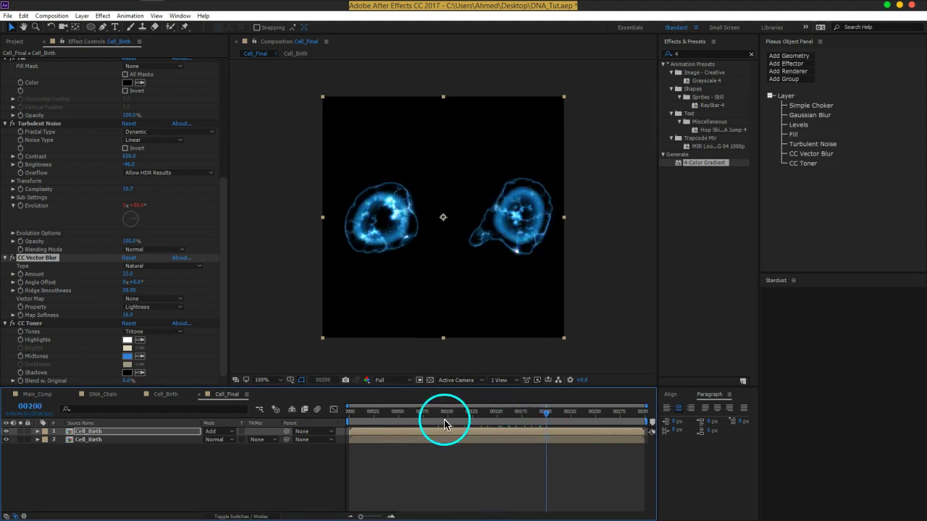
Add a new adjustment layer named Glass at the top of Cell_Final.
click(203, 473)
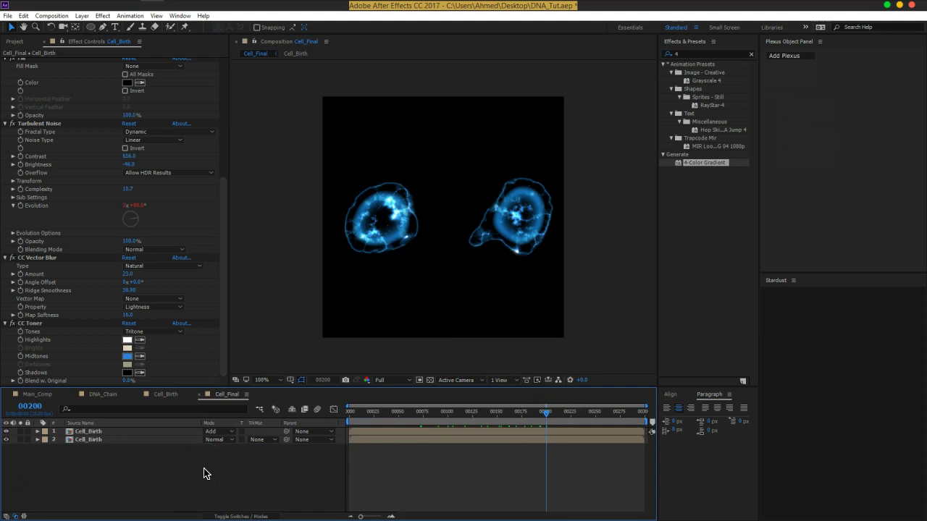
key(ctrl+alt+y)
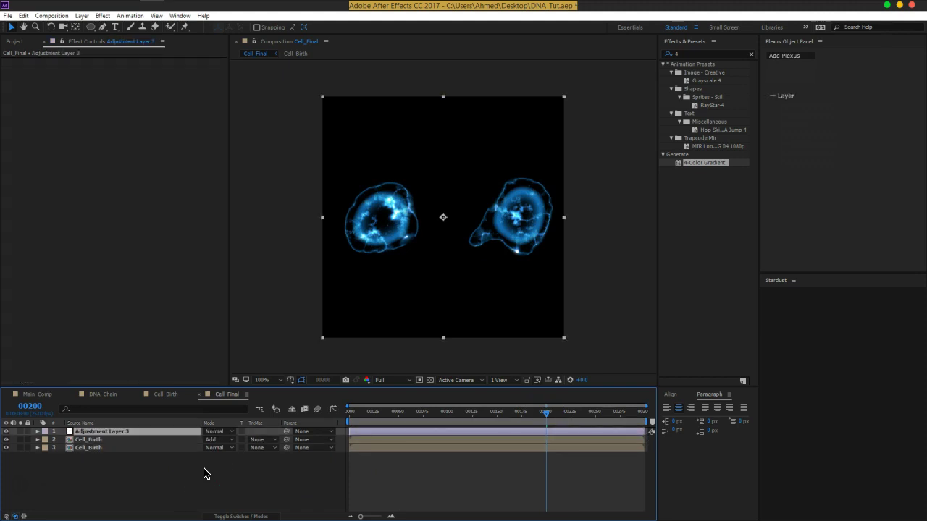
key(Return)
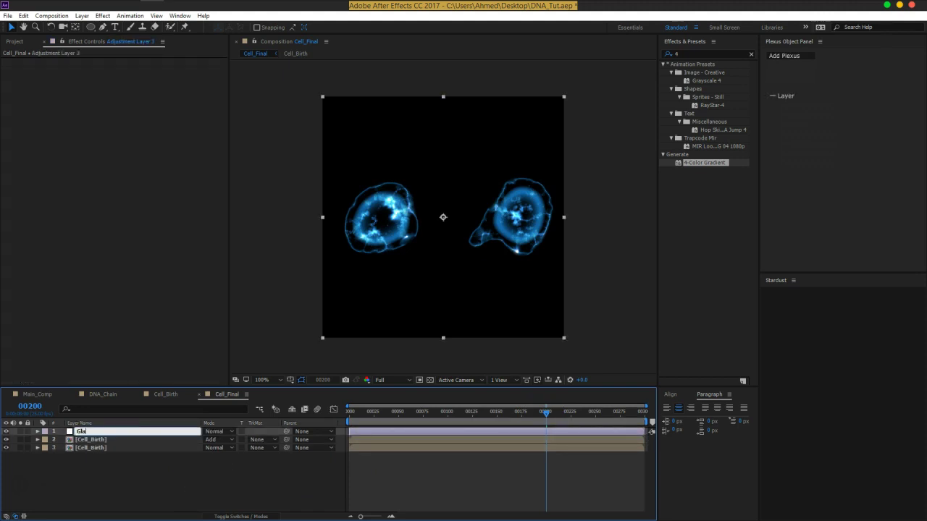
text(ss)
key(Return)
key(ctrl+space)
Apply CC Glass to the Glass layer and base its bump map on Luminance.
text(gla)
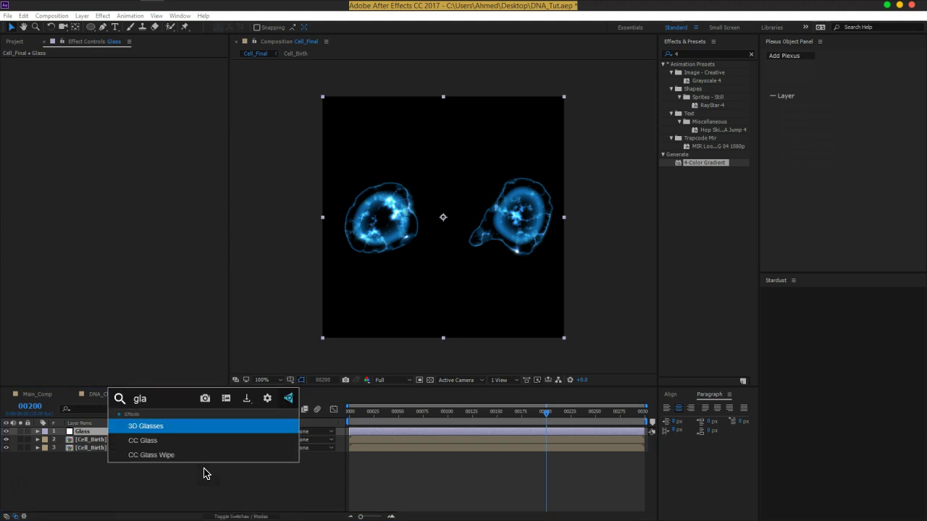
click(165, 440)
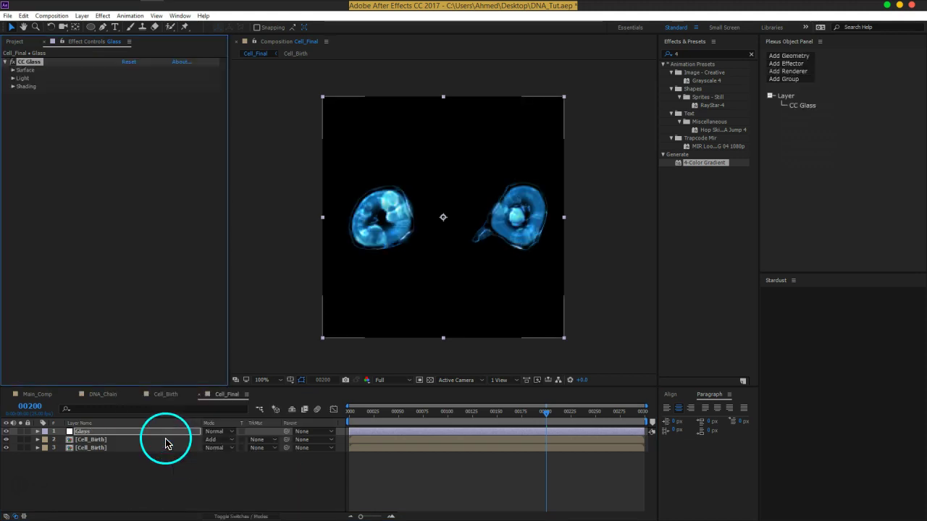
mouse_move(545, 412)
mouse_down()
mouse_move(374, 420)
mouse_move(392, 416)
mouse_up()
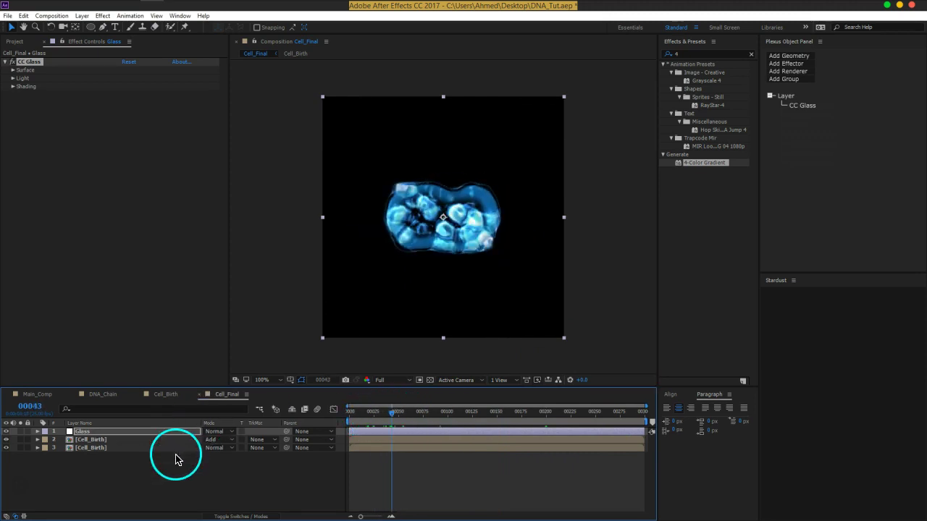
click(13, 71)
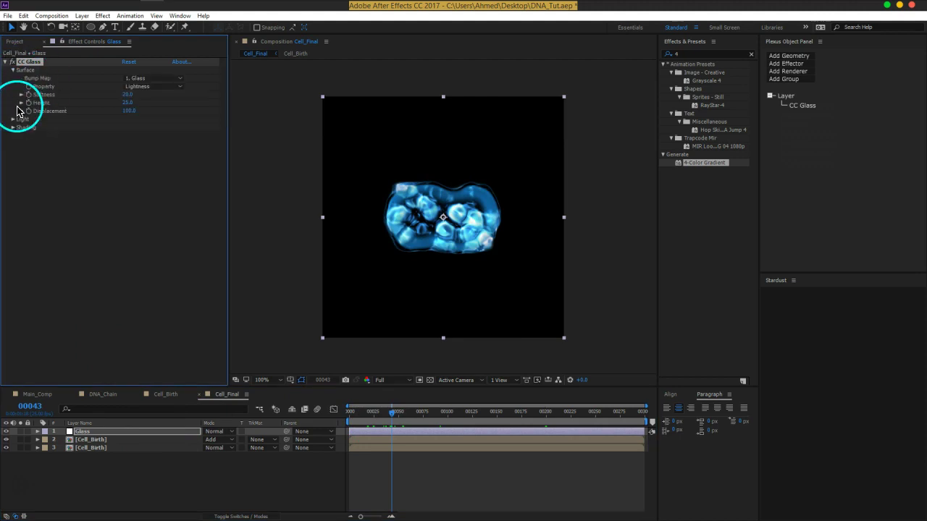
click(151, 87)
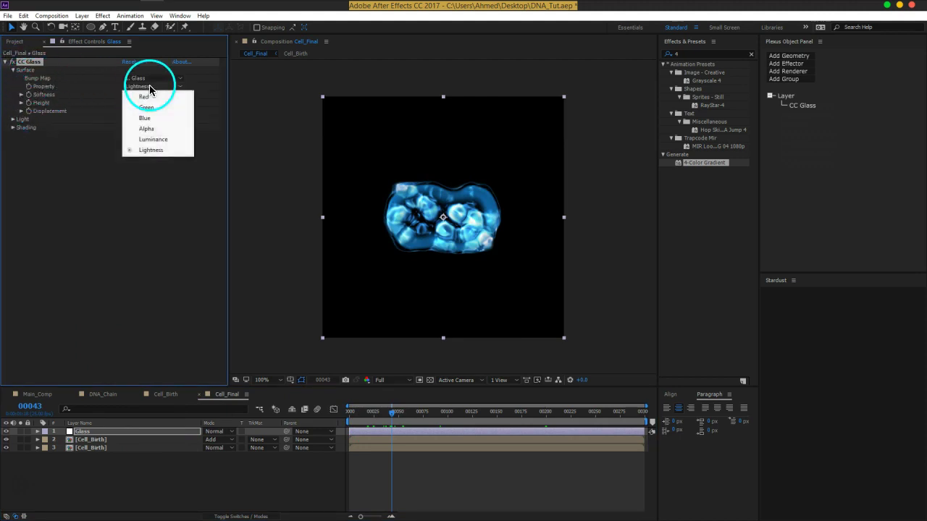
click(152, 139)
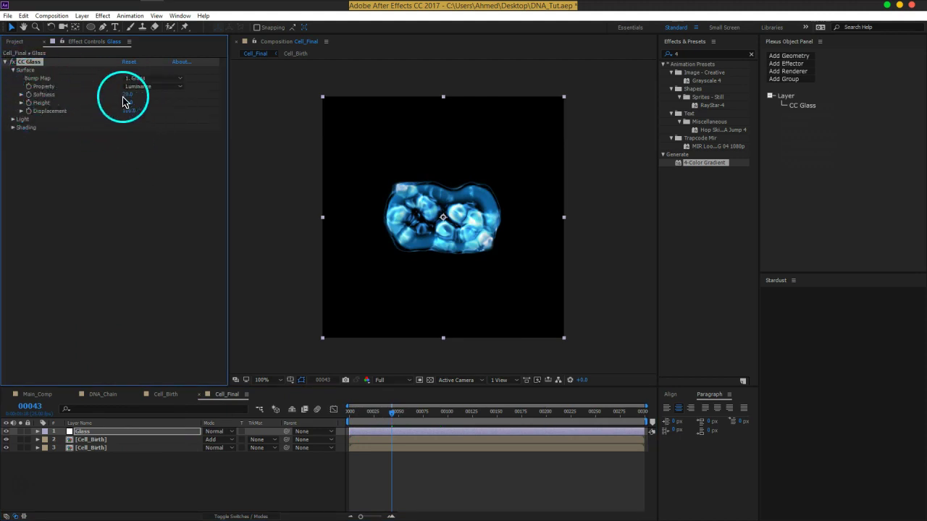
Set the CC Glass surface Softness to 17.6 and Displacement to 72.
drag(110, 96, 121, 106)
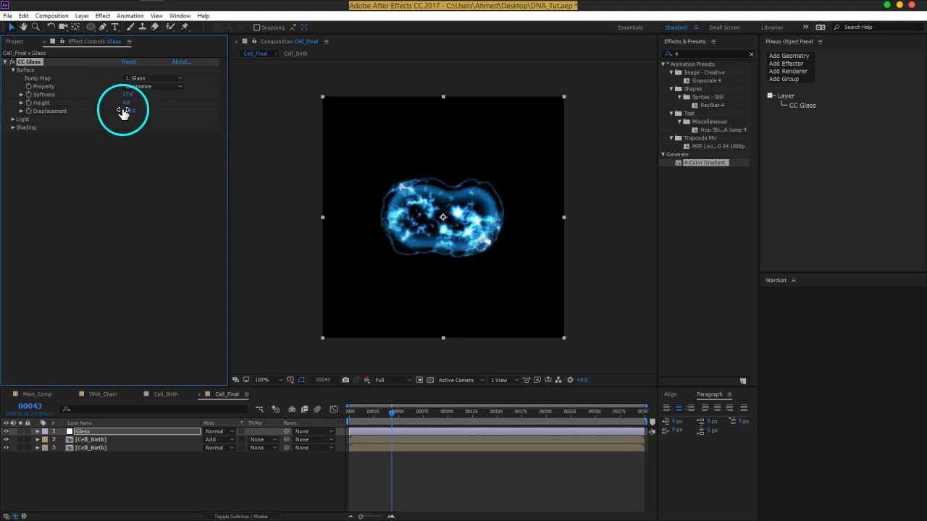
mouse_move(93, 118)
mouse_down()
mouse_move(599, 151)
mouse_move(322, 140)
mouse_up()
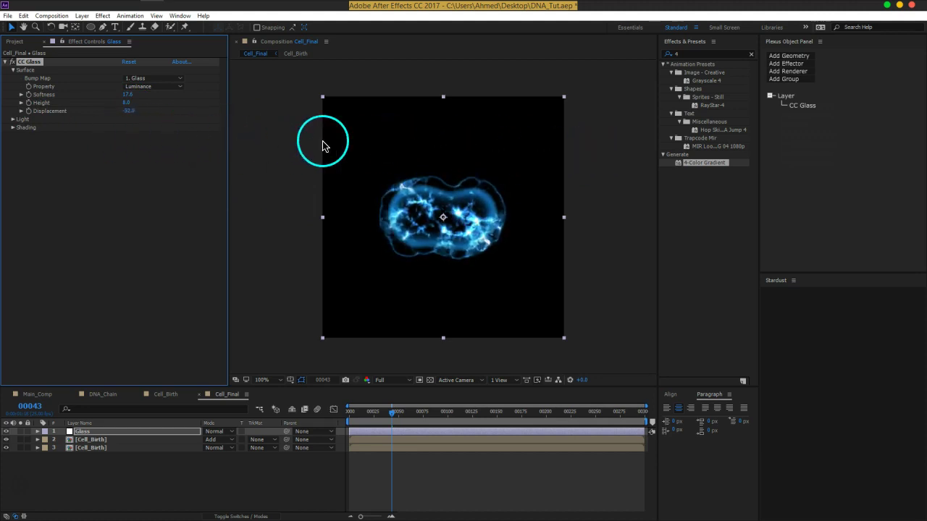
drag(151, 113, 196, 120)
drag(400, 422, 438, 423)
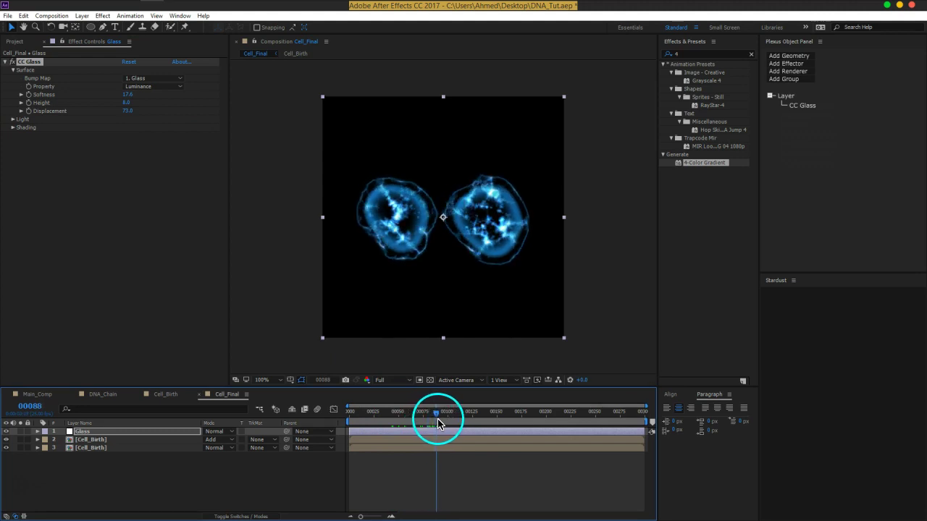
Keep the effect light, with Light Intensity 130 and Light Direction 88°.
click(13, 119)
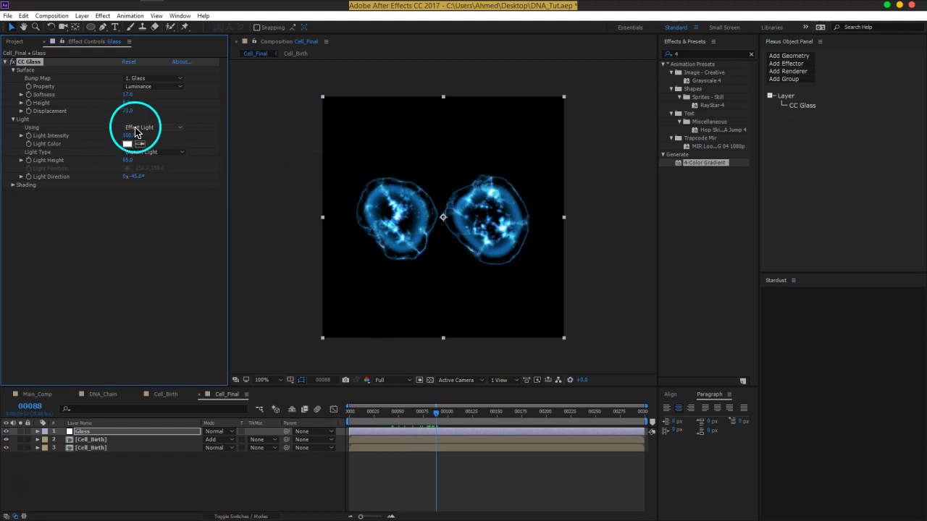
click(136, 131)
click(140, 210)
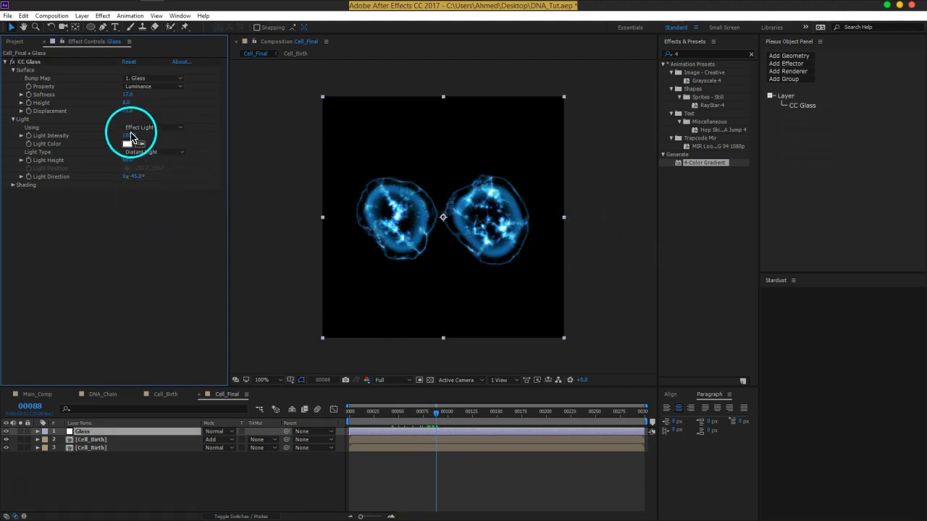
mouse_move(130, 135)
mouse_down()
mouse_move(163, 139)
mouse_move(147, 144)
mouse_move(149, 167)
mouse_move(162, 163)
mouse_move(151, 162)
mouse_up()
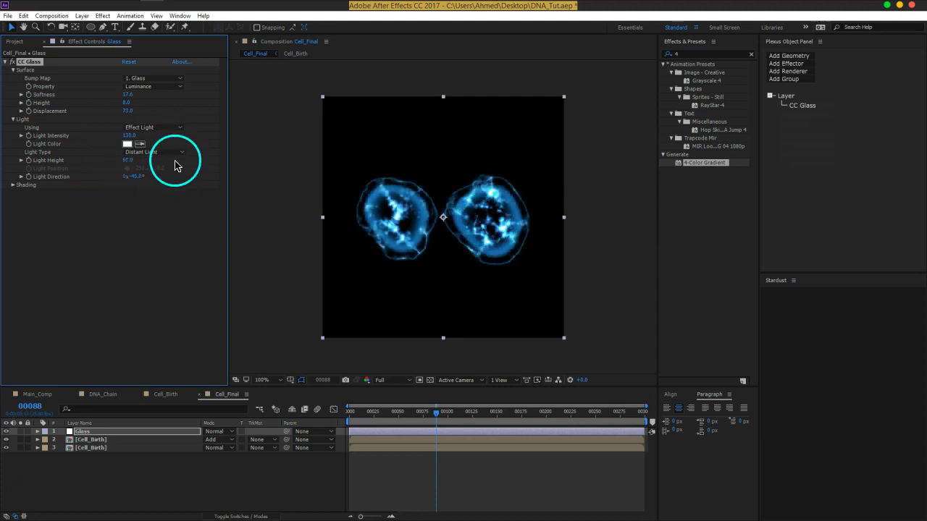
mouse_move(138, 178)
mouse_down()
mouse_move(128, 187)
mouse_move(210, 193)
mouse_up()
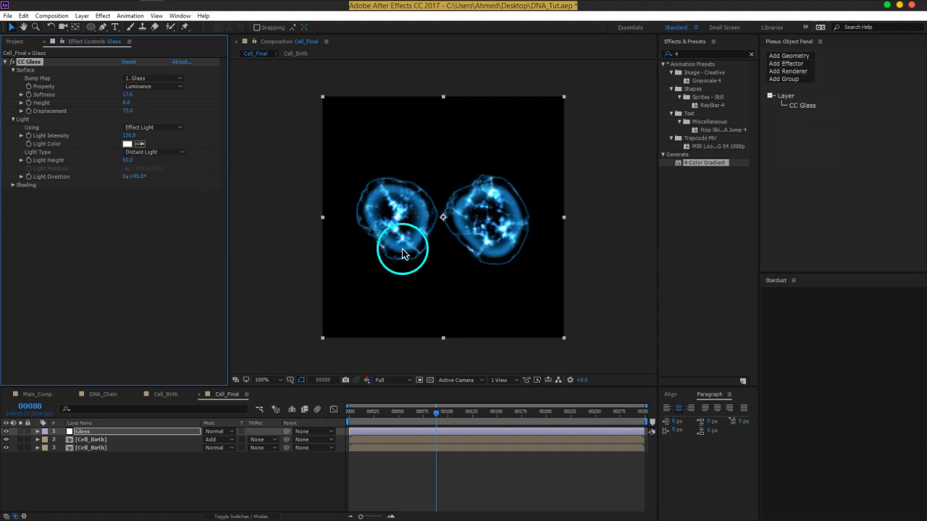
drag(215, 193, 187, 190)
click(14, 191)
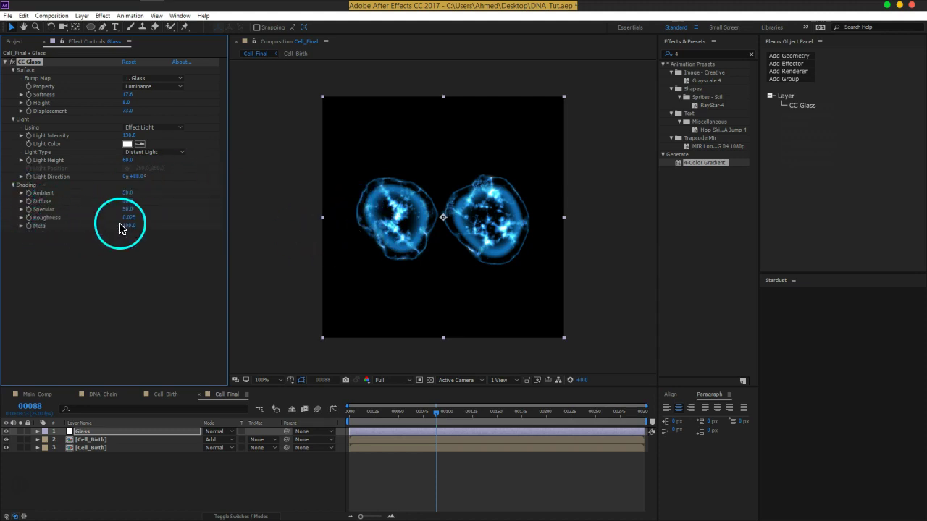
Tune CC Glass shading: Roughness 0.083, Ambient 61 and Diffuse 20.
drag(132, 218, 66, 219)
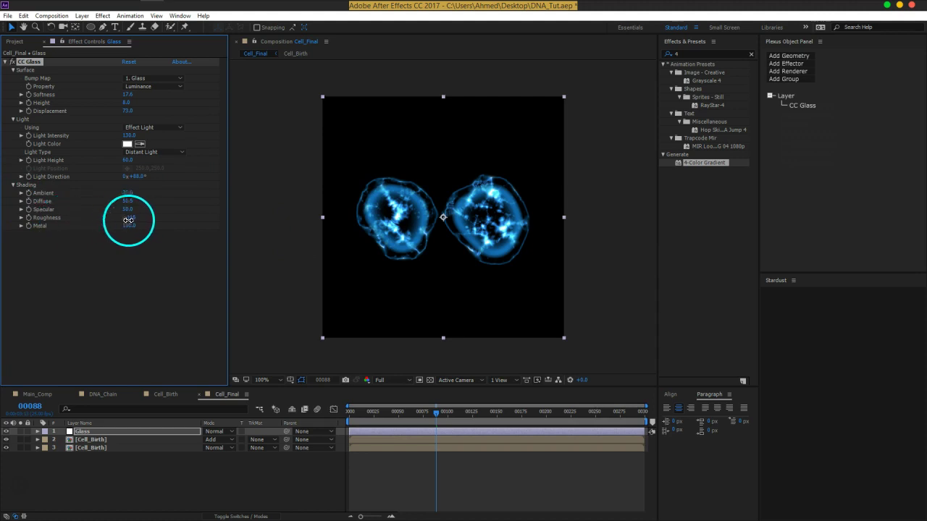
mouse_move(128, 220)
mouse_down()
mouse_move(141, 222)
mouse_move(90, 234)
mouse_up()
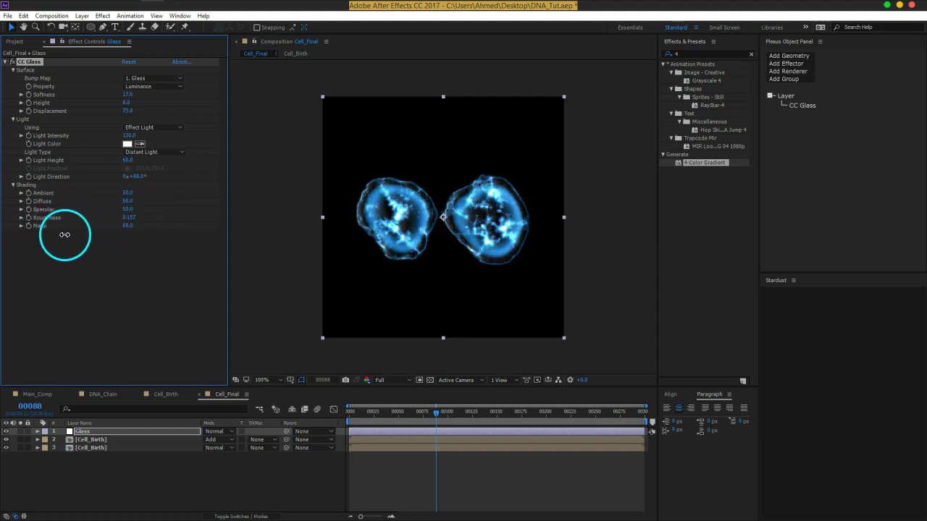
drag(84, 236, 80, 235)
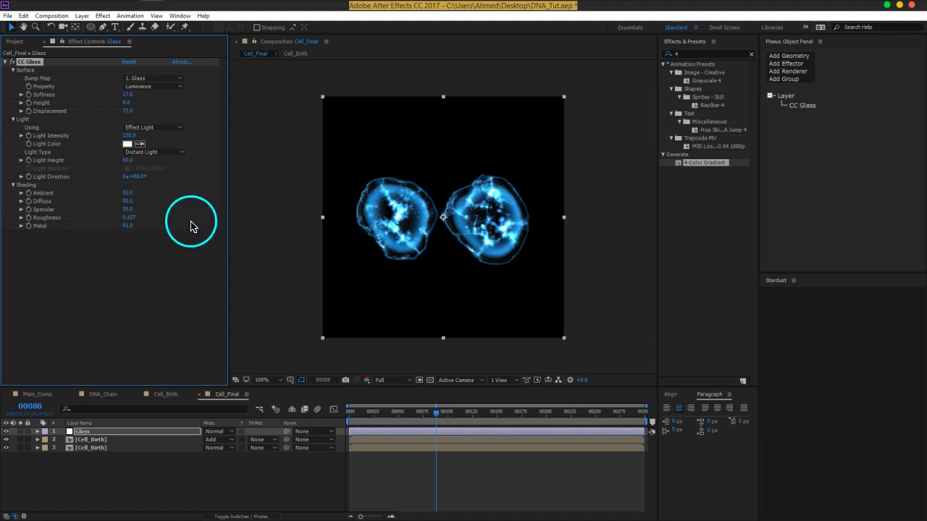
drag(128, 195, 145, 196)
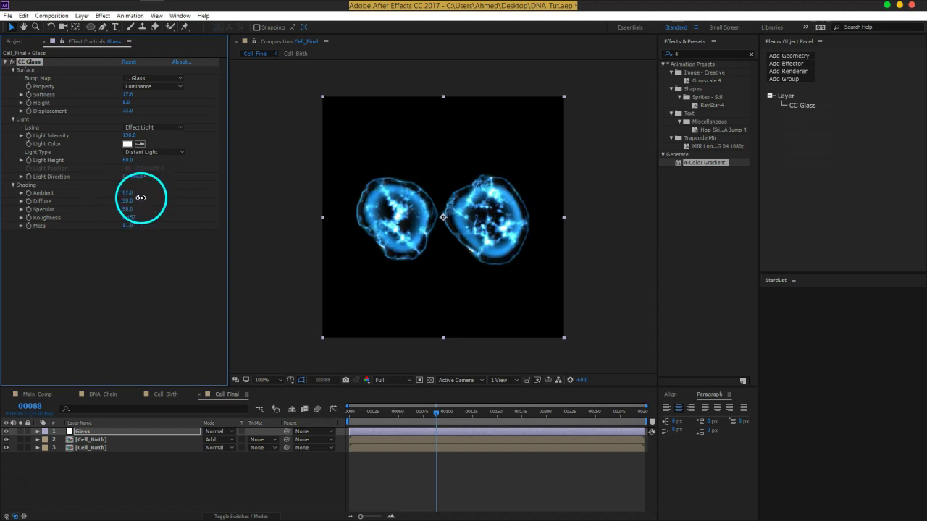
mouse_move(121, 203)
mouse_down()
mouse_move(147, 206)
mouse_move(118, 213)
mouse_move(124, 207)
mouse_up()
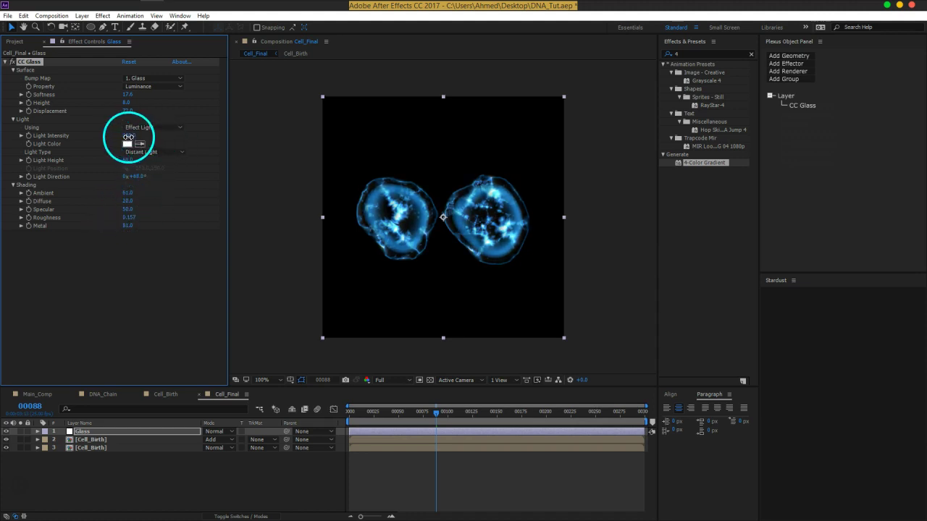
Set Light Intensity 77, Softness 26.8, Height 13.0 and Metal 85.0, then rewind to the start.
drag(128, 137, 107, 140)
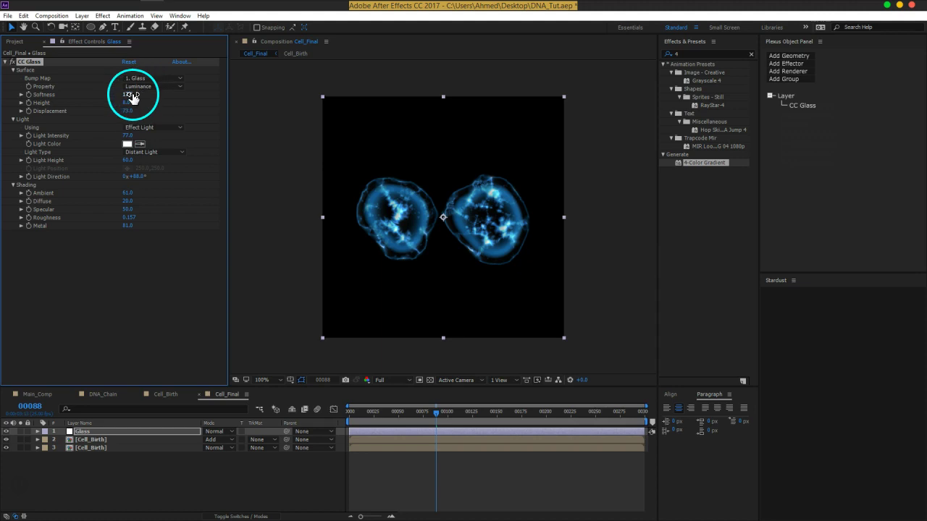
drag(93, 104, 184, 105)
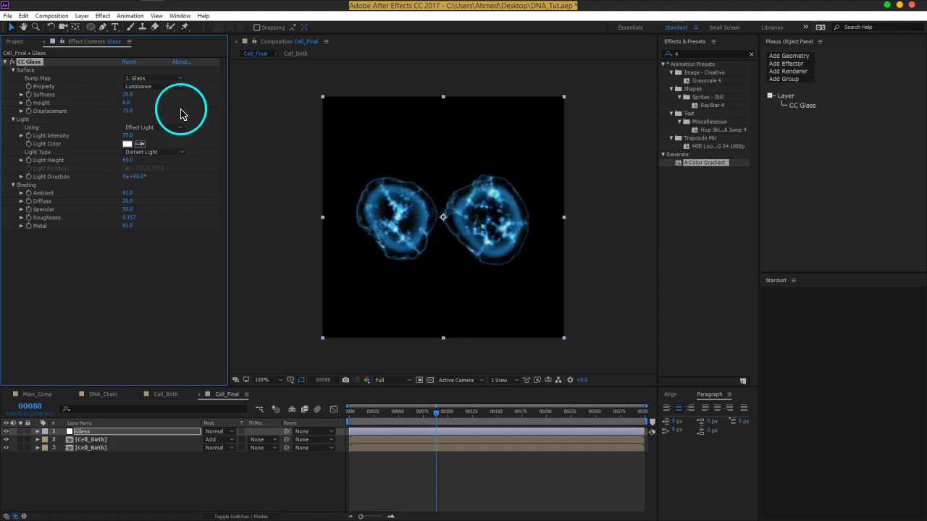
drag(128, 103, 129, 105)
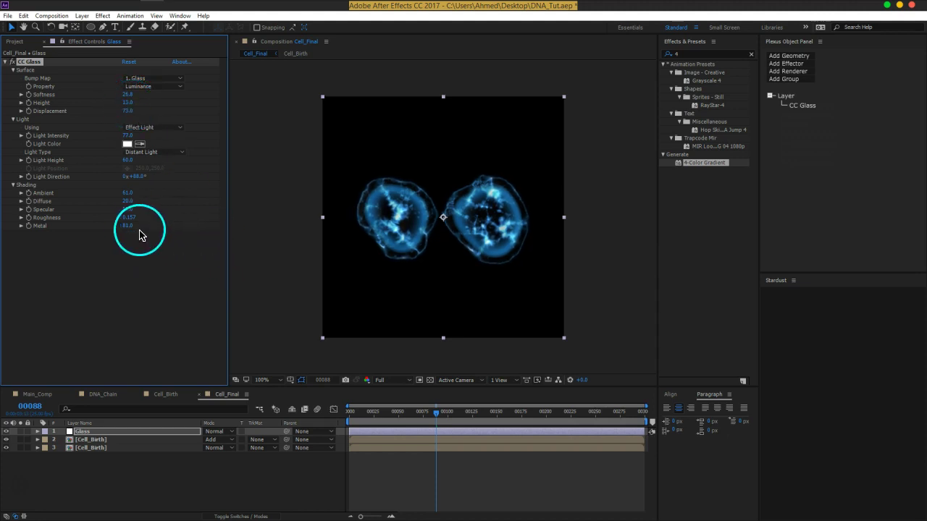
mouse_move(131, 226)
mouse_down()
mouse_move(147, 227)
mouse_move(106, 226)
mouse_move(135, 238)
mouse_up()
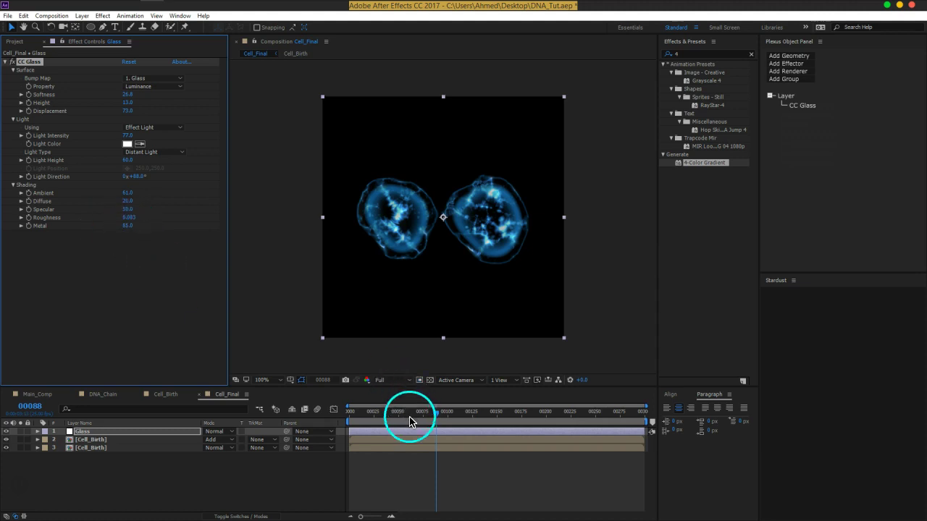
click(315, 427)
key(Home)
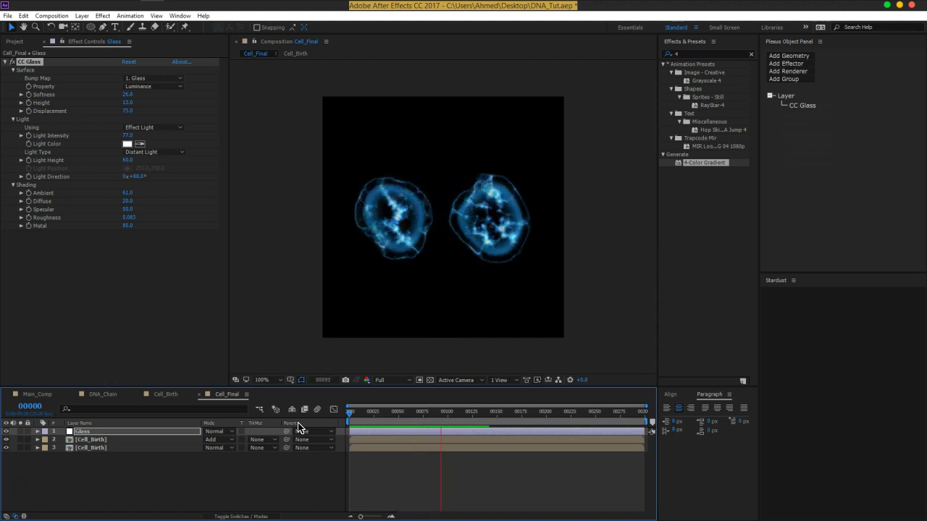
Stop the preview, close the extra composition tabs, and reopen Cell_Final from the Project panel.
click(157, 443)
click(186, 475)
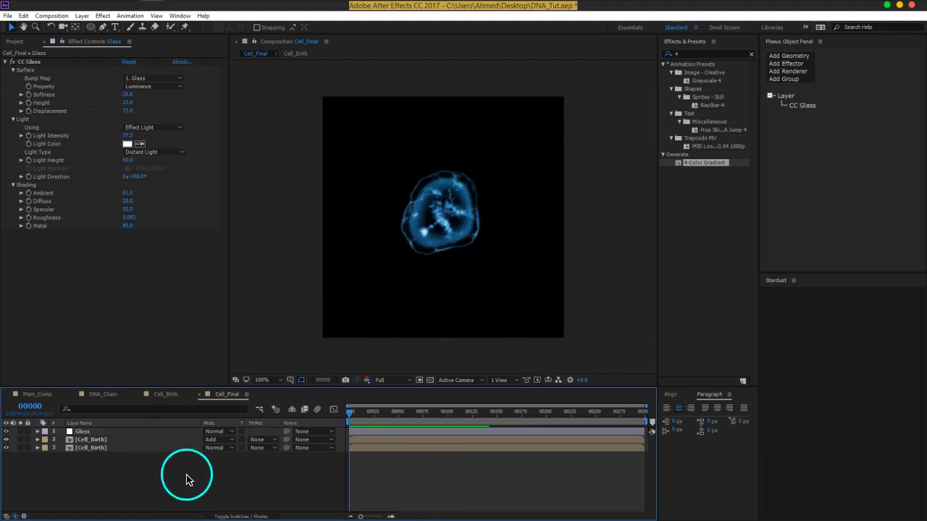
click(244, 395)
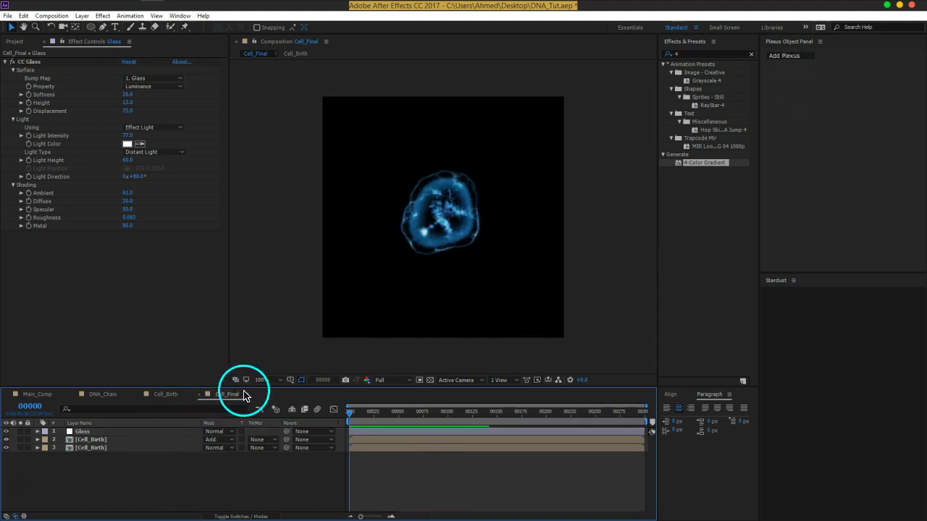
click(138, 395)
click(138, 395)
click(112, 435)
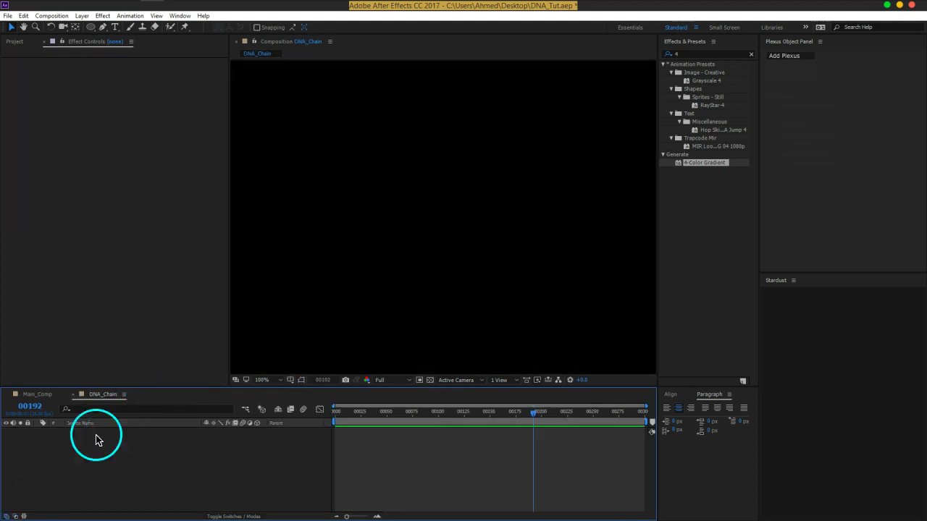
click(15, 41)
click(40, 139)
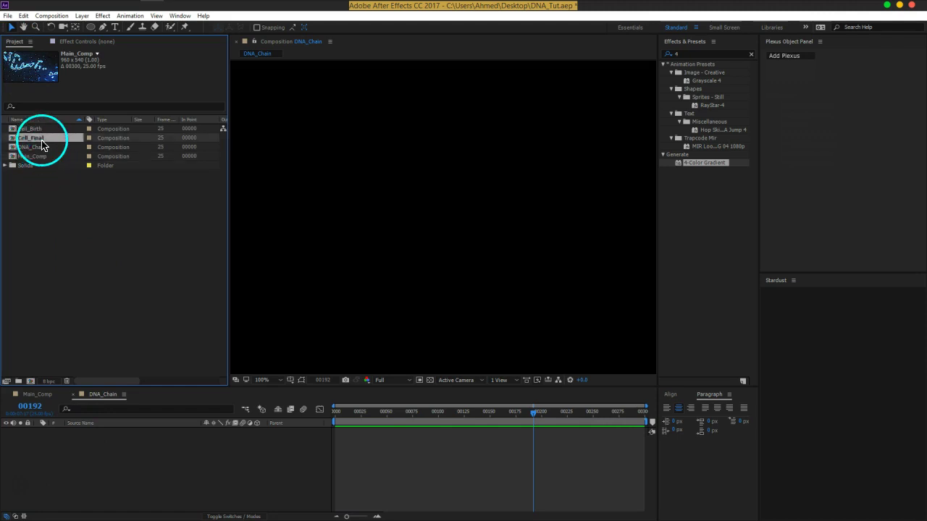
double_click(41, 139)
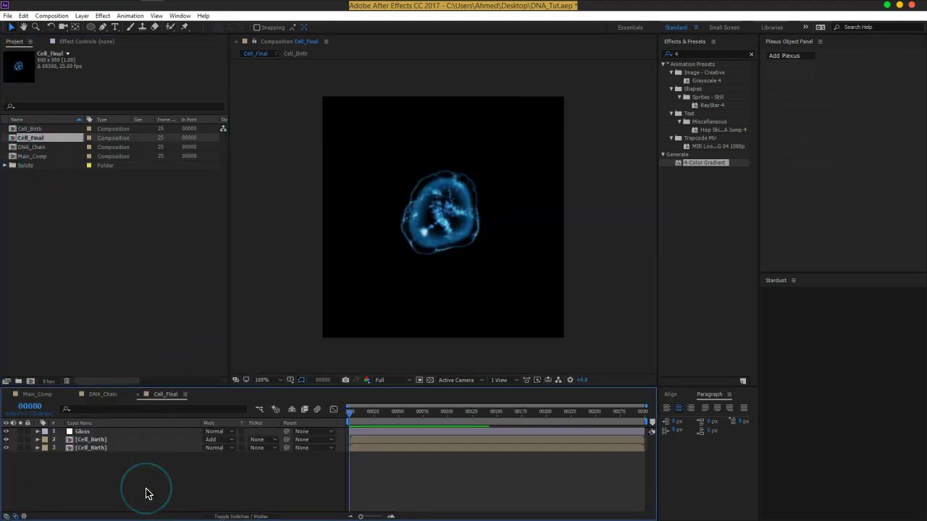
Add an adjustment layer with Glow at Threshold 39.6% and Radius 171.0.
key(ctrl+alt+y)
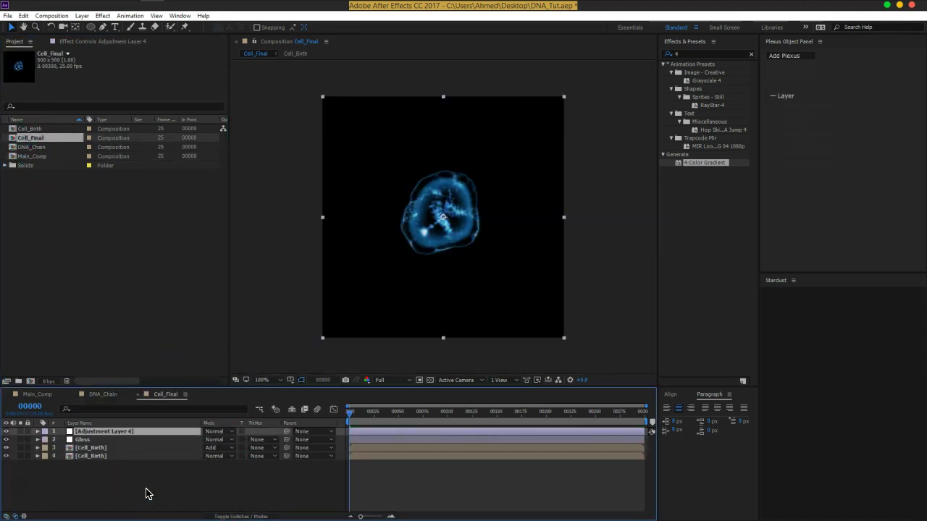
key(ctrl+space)
text(glo)
key(Return)
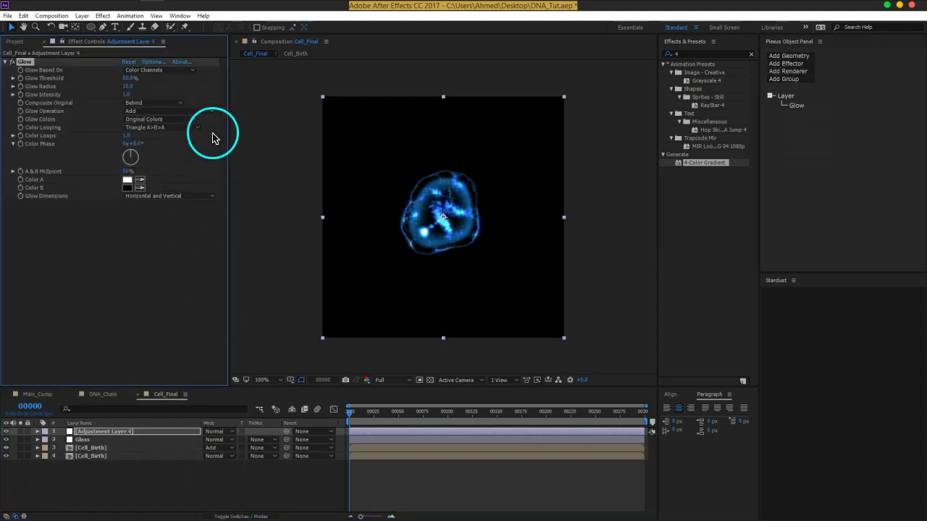
mouse_move(124, 79)
mouse_down()
mouse_move(109, 84)
mouse_move(227, 92)
mouse_move(208, 93)
mouse_up()
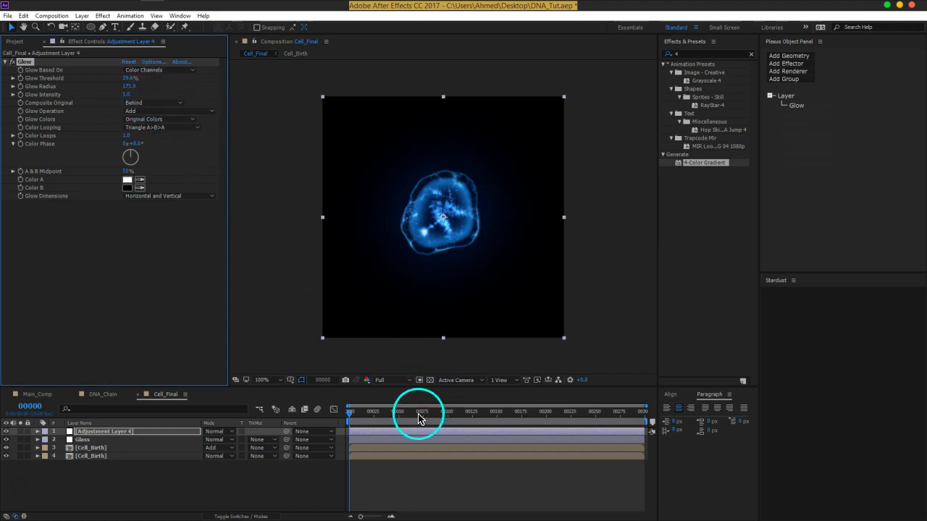
click(452, 415)
drag(453, 420, 463, 426)
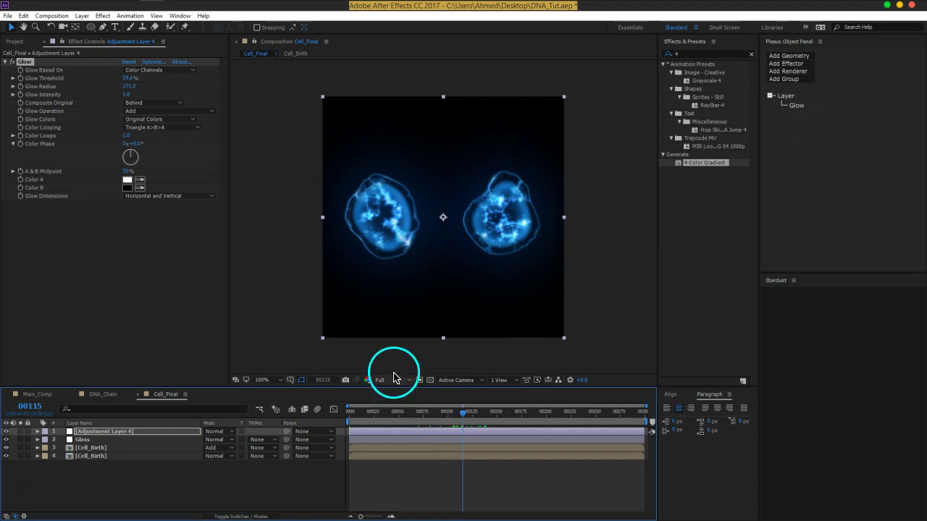
click(120, 433)
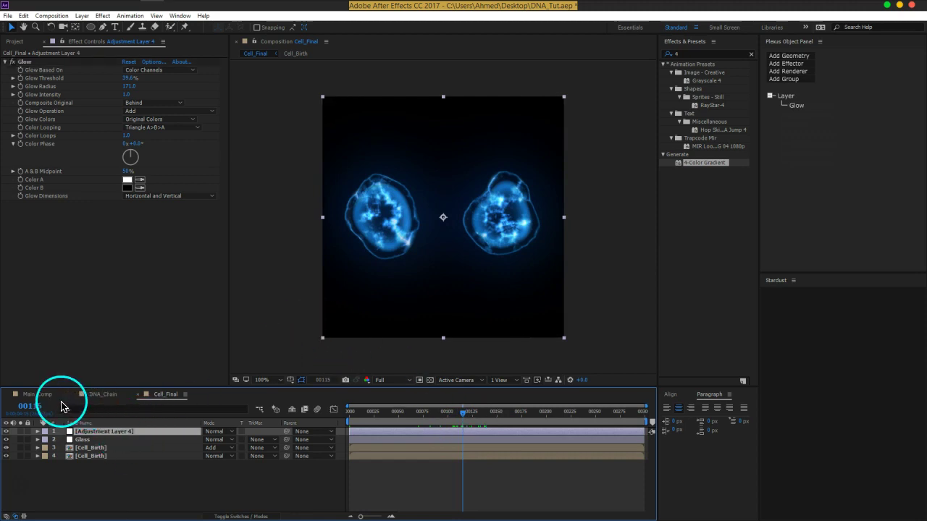
In Main_Comp, create a solid named 'part' and move it below Camera 1.
click(42, 394)
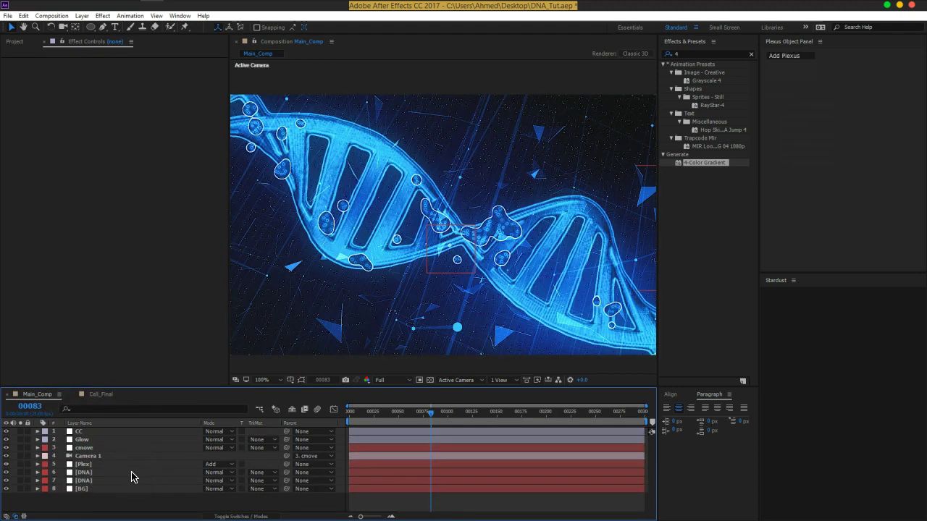
key(ctrl+y)
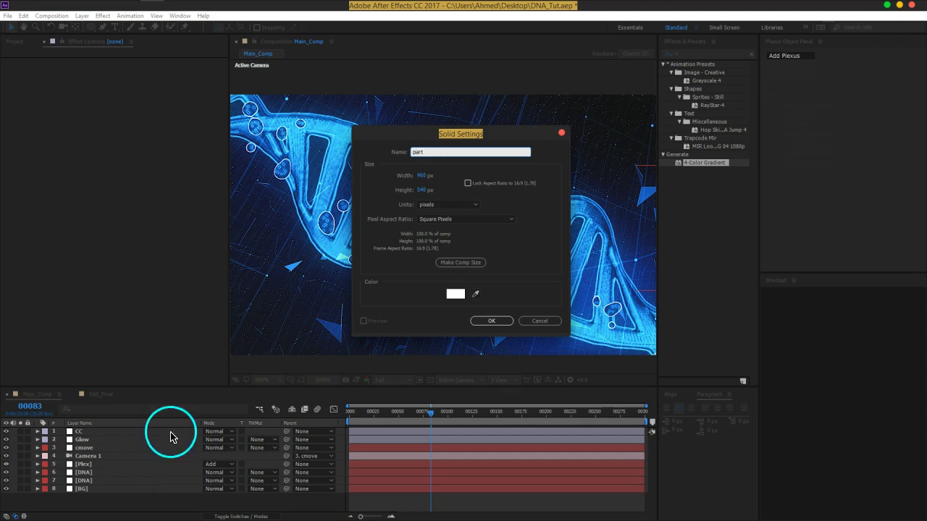
click(486, 321)
drag(99, 440, 98, 473)
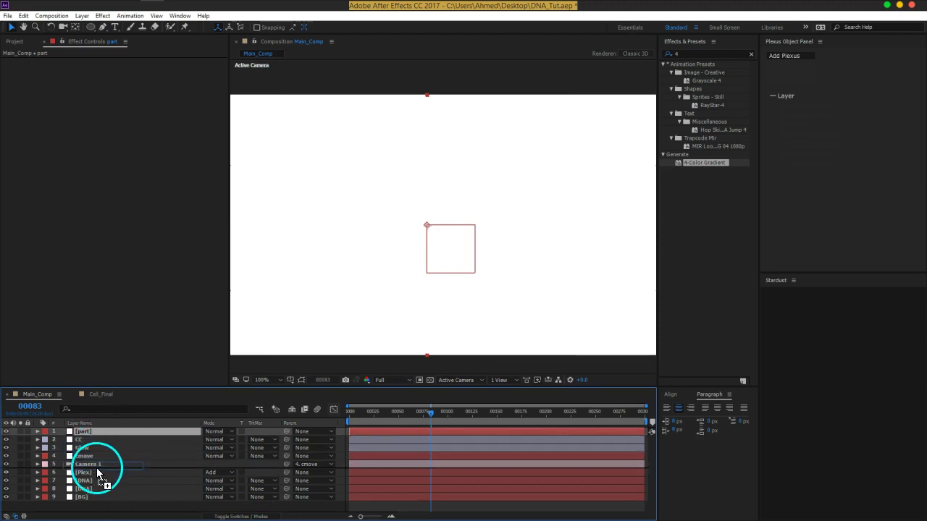
Apply Trapcode Particular to the part layer through the effects quick search.
key(ctrl+space)
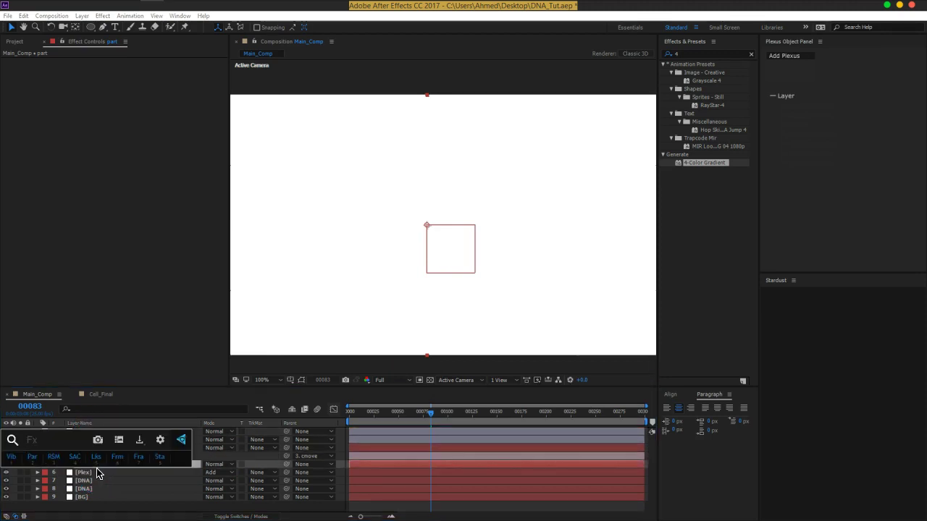
text(part)
click(50, 426)
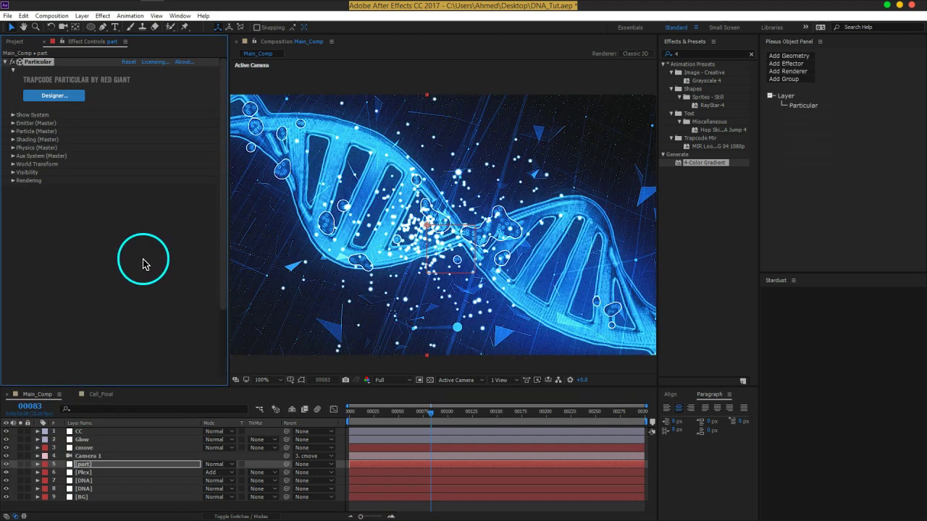
Make Particular's emitter a Continuous Box with linked Emitter Size XYZ of 1485.
key(comma)
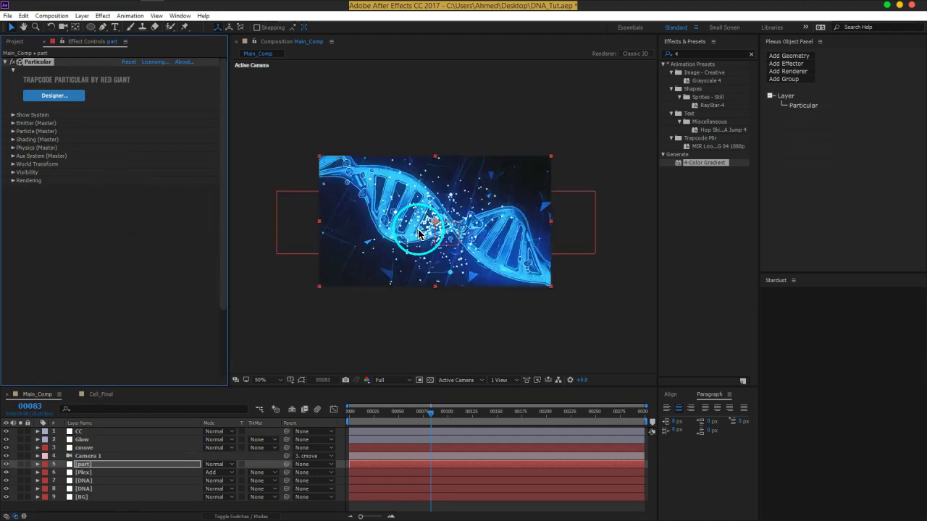
click(18, 124)
click(155, 131)
click(157, 133)
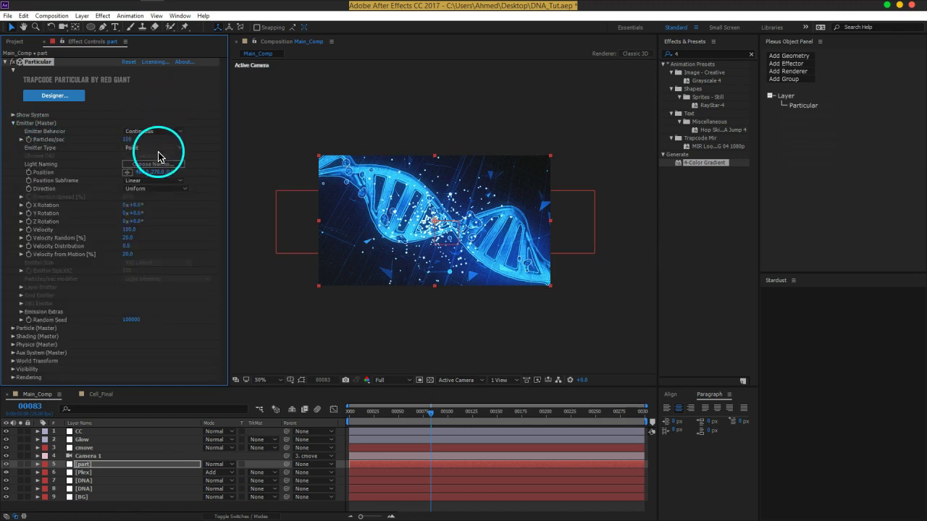
click(155, 147)
click(155, 171)
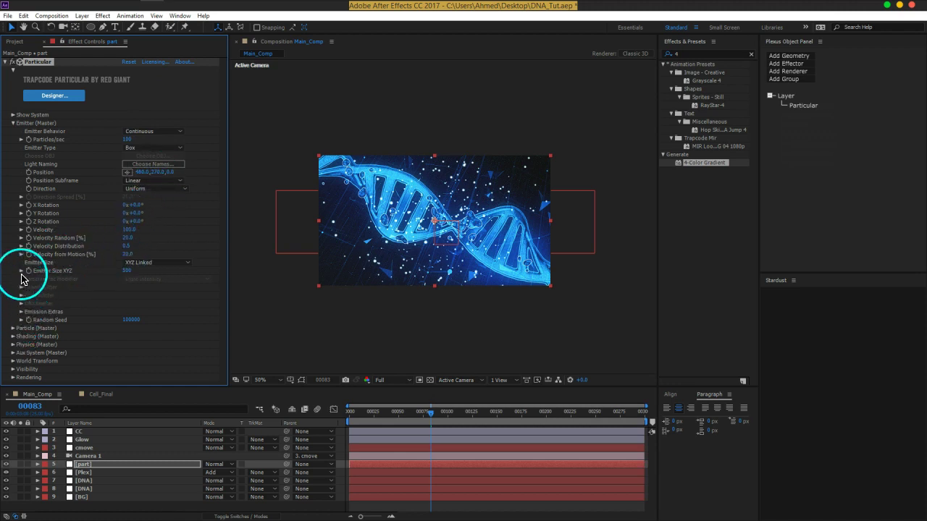
click(148, 262)
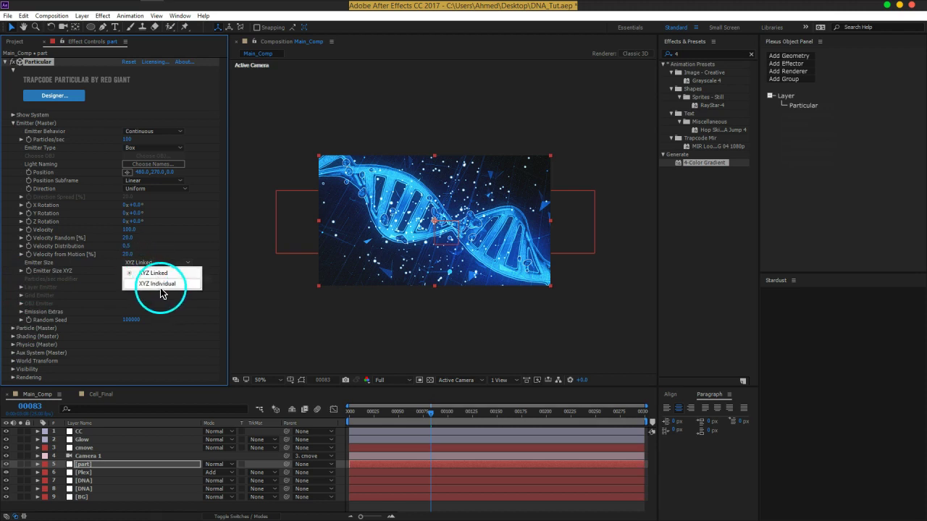
click(174, 273)
drag(124, 271, 598, 267)
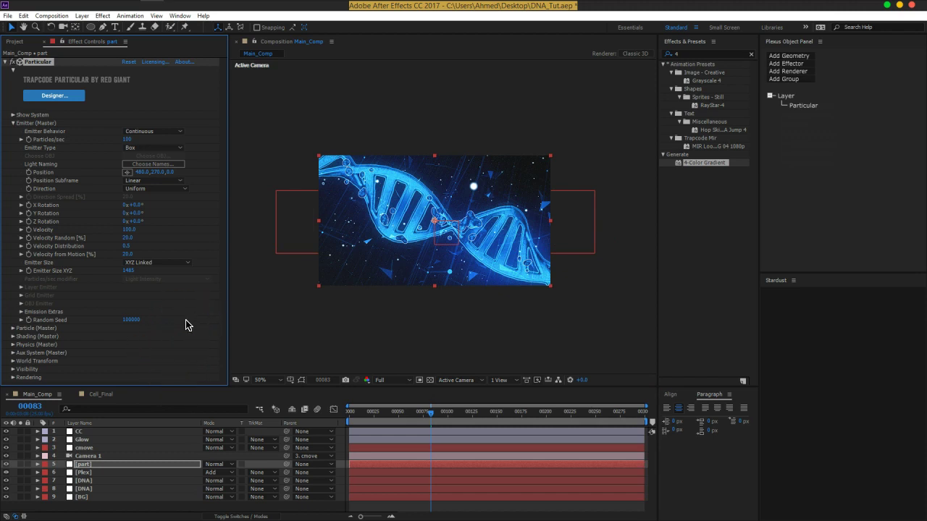
Solo the part layer and scrub from the start to check particle build-up.
click(20, 464)
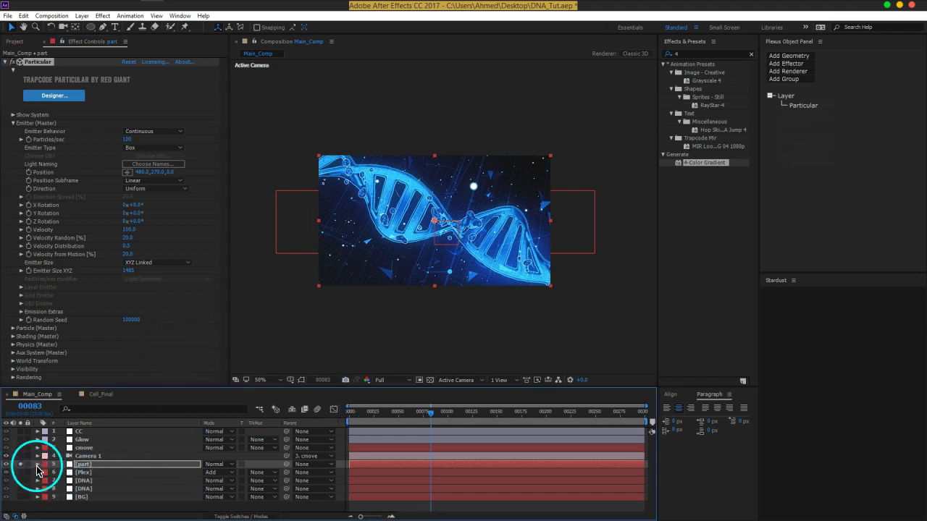
key(Home)
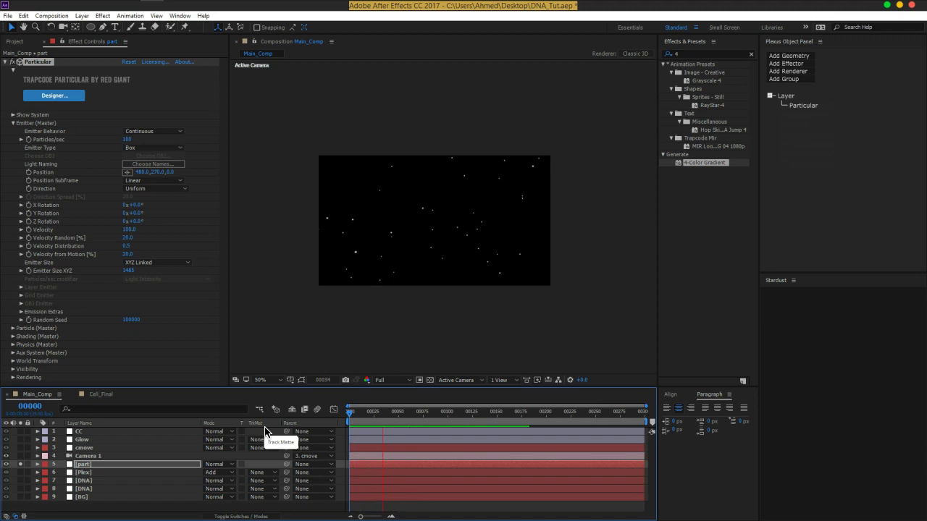
drag(350, 411, 339, 423)
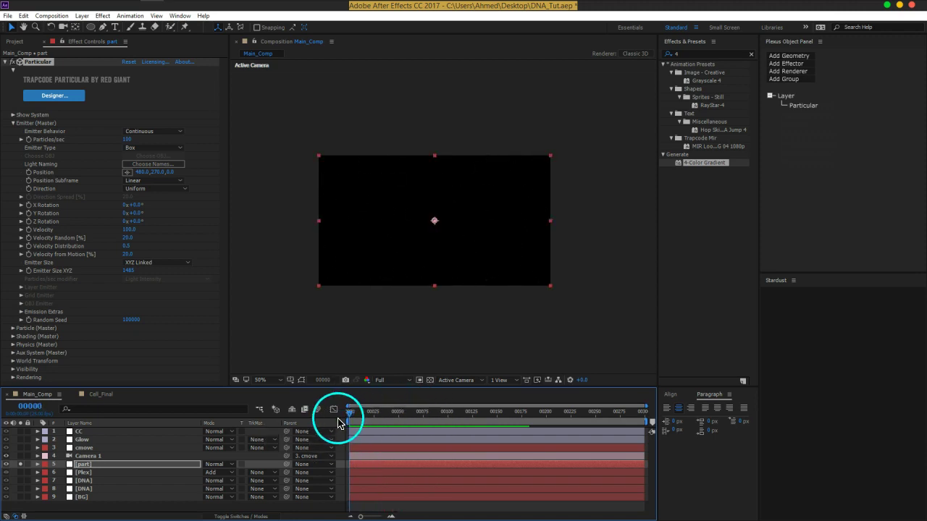
Set Emission Extras Pre Run to 50 and Particles/sec to 100.
click(26, 311)
click(124, 320)
text(50)
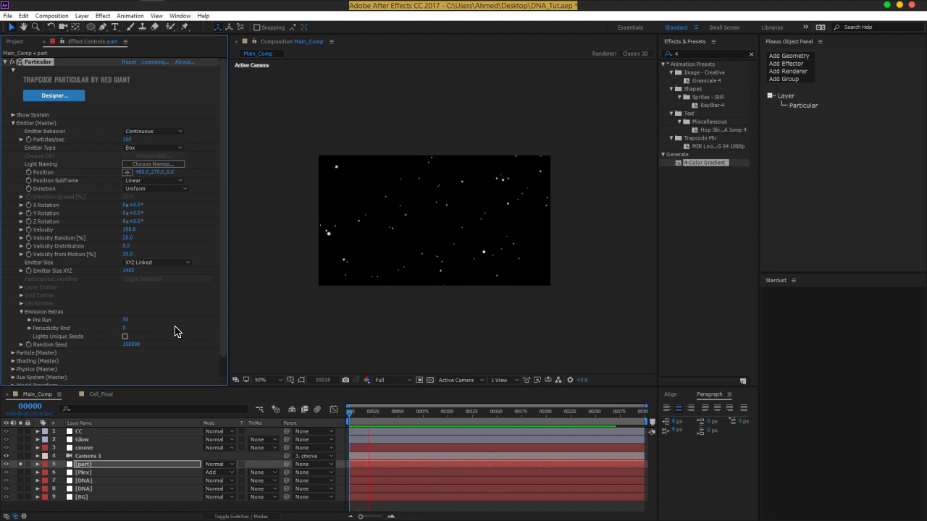
scroll(193, 326, down, 1)
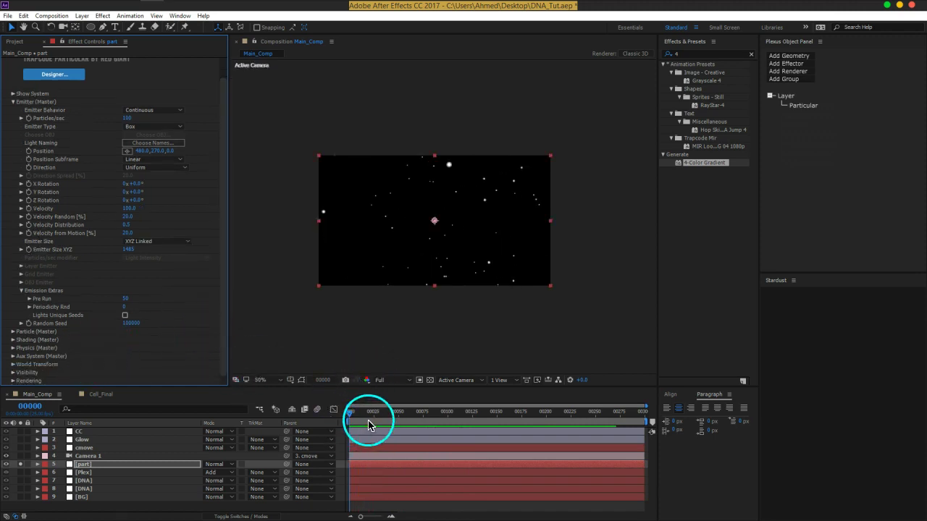
click(127, 118)
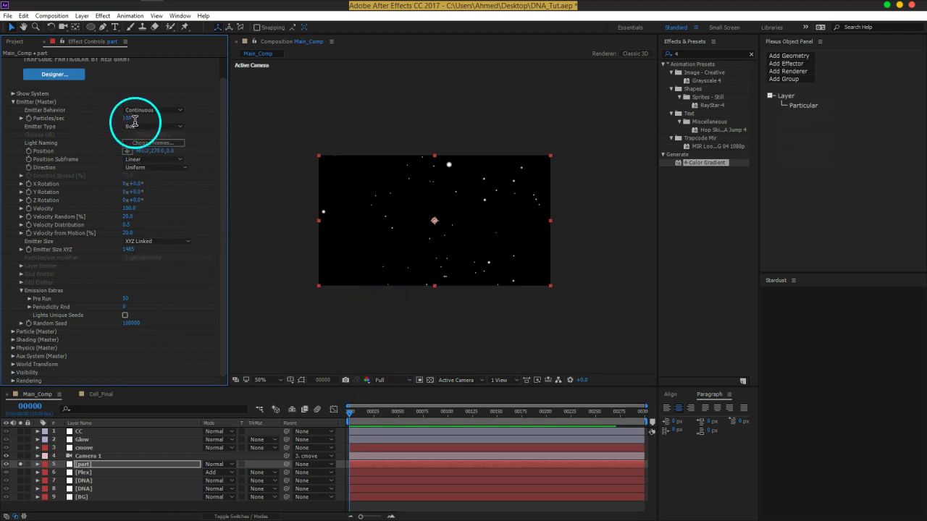
key(Return)
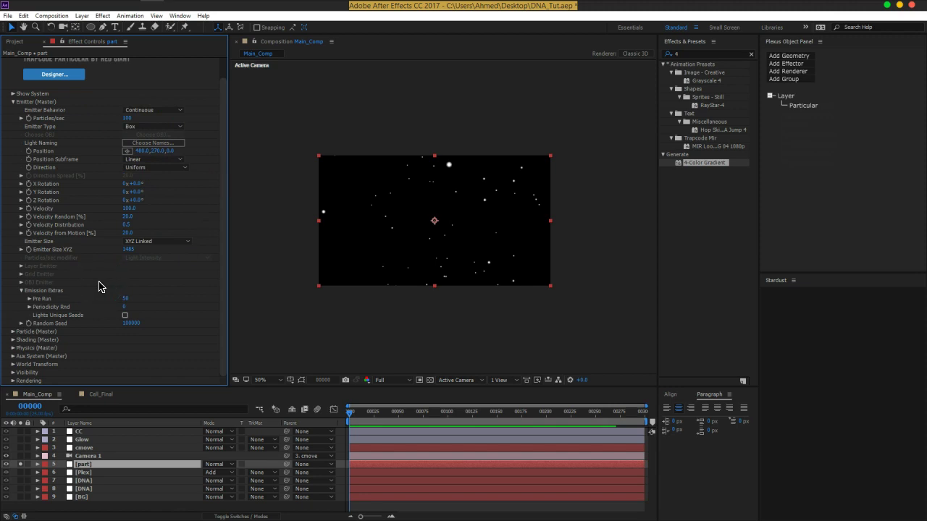
Give Particle (Master) a smoothed bell-shaped Size over Life curve.
click(14, 333)
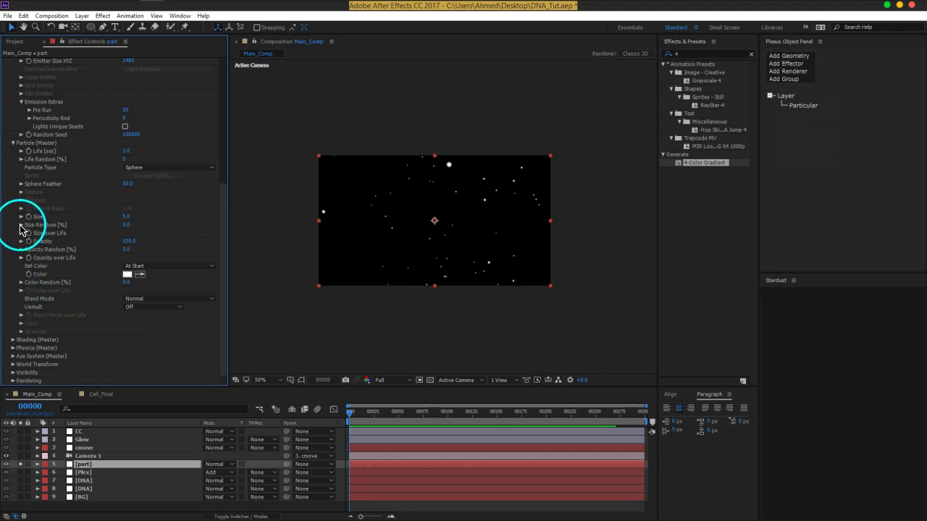
click(21, 233)
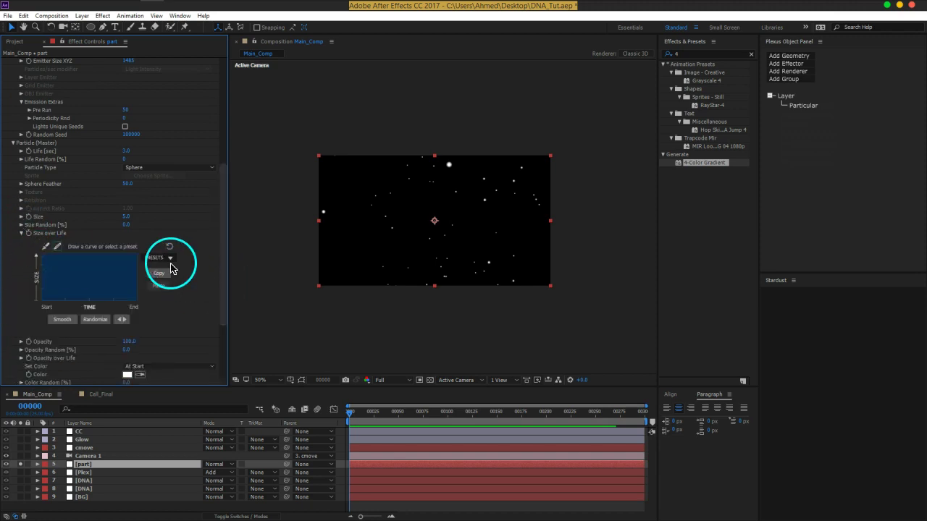
click(170, 260)
click(161, 294)
click(51, 320)
Apply a fade-in and fade-out Opacity over Life preset.
click(21, 357)
scroll(22, 355, down, 3)
click(160, 275)
click(168, 261)
click(164, 310)
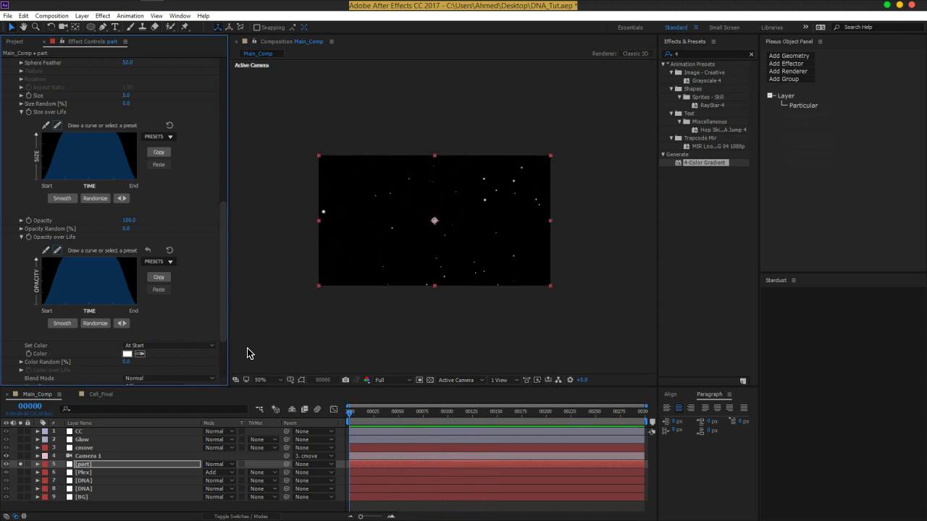
Drag Cell_Final from the Project panel into Main_Comp as layer 10.
click(132, 467)
scroll(170, 311, down, 3)
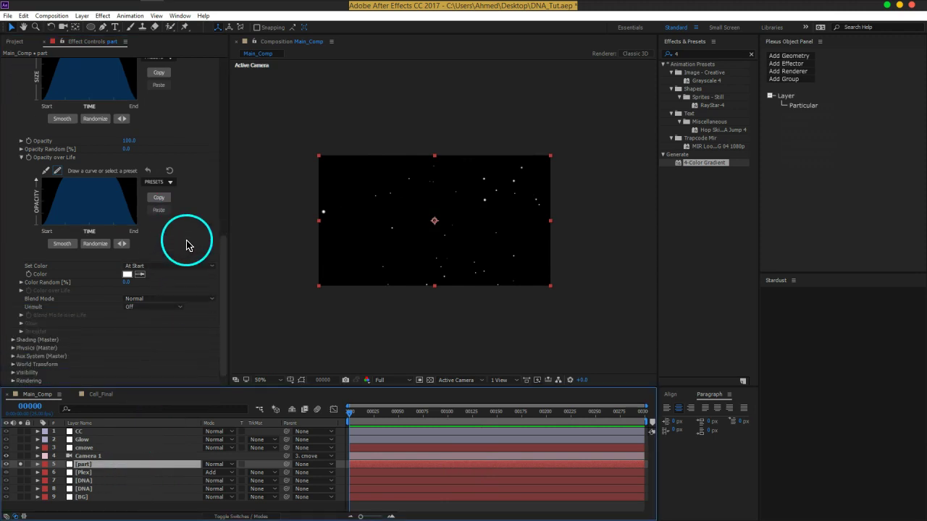
scroll(147, 331, up, 3)
scroll(166, 333, up, 5)
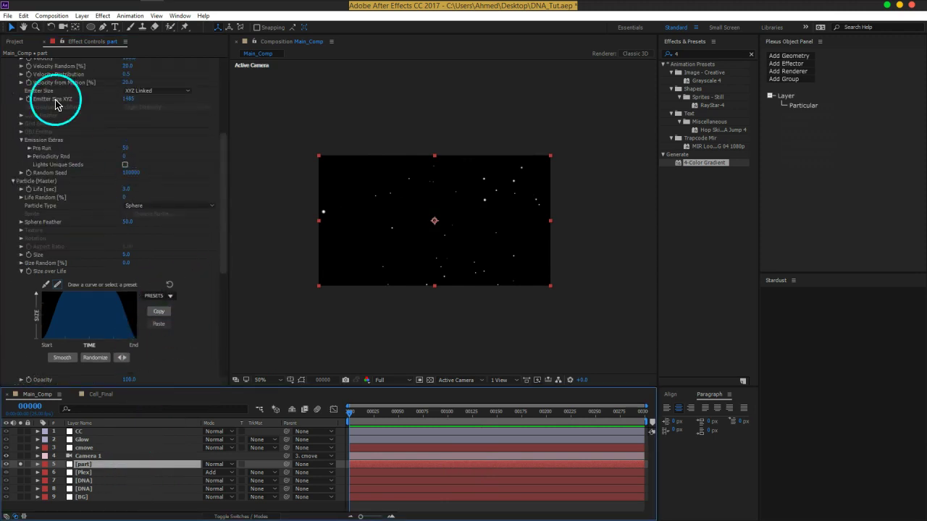
click(16, 44)
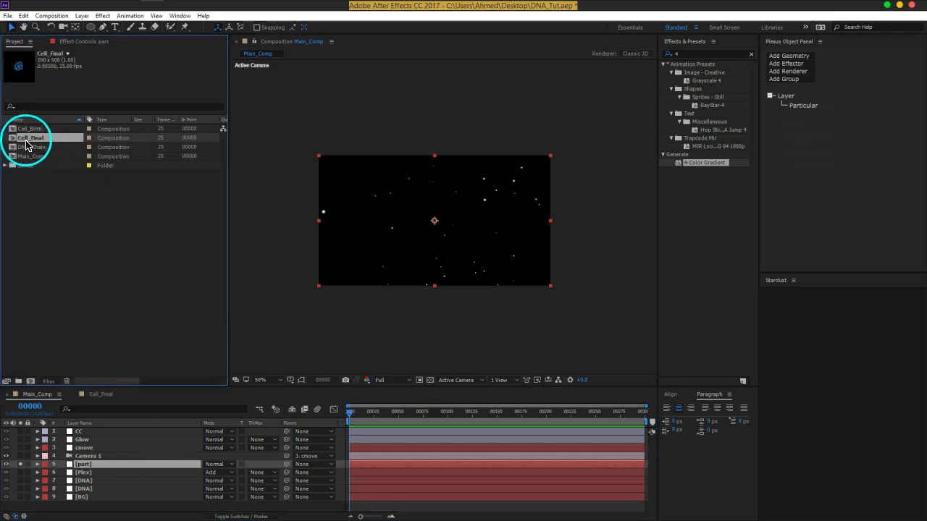
drag(17, 142, 87, 504)
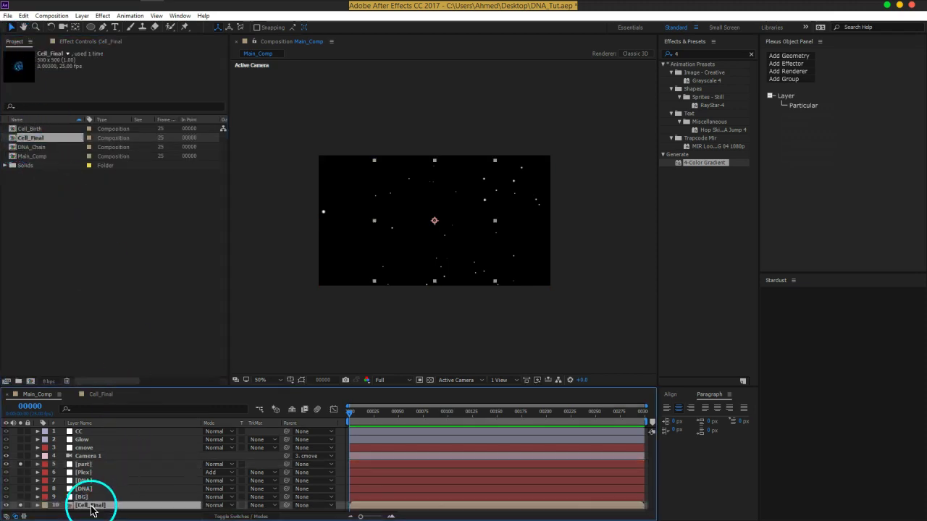
Hide Cell_Final, make it a 3D layer, and reselect the part layer's Particular settings.
click(22, 506)
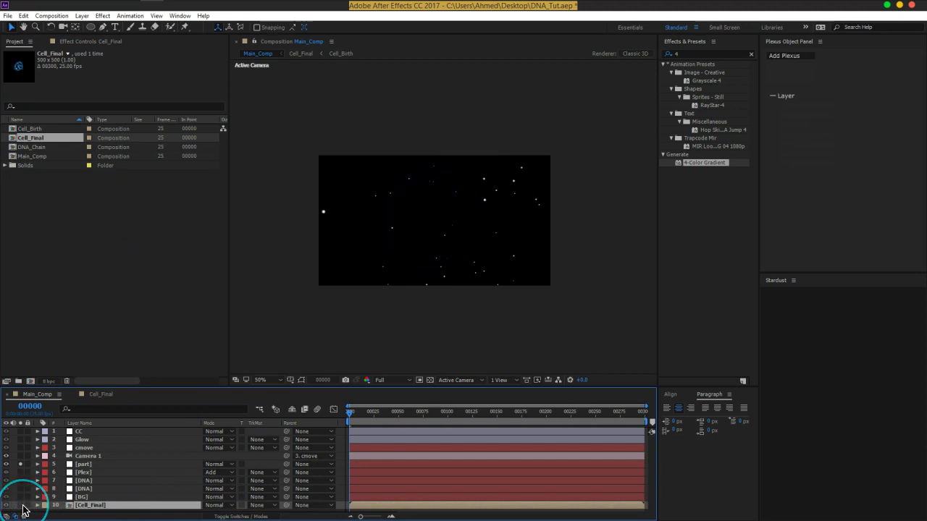
key(F4)
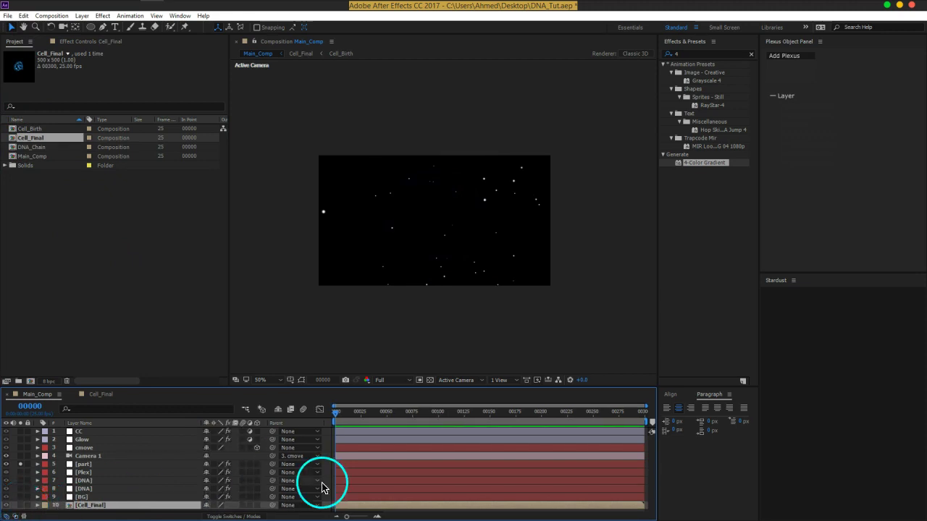
click(258, 504)
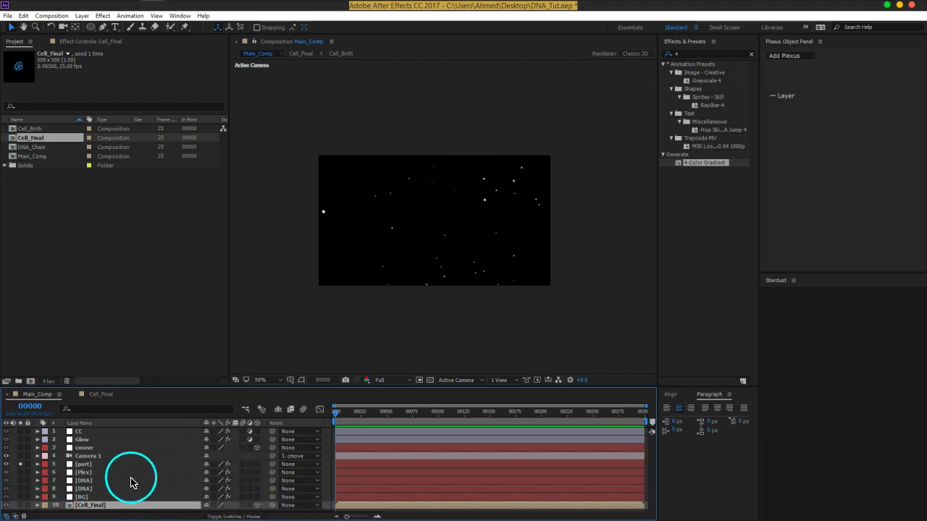
click(91, 463)
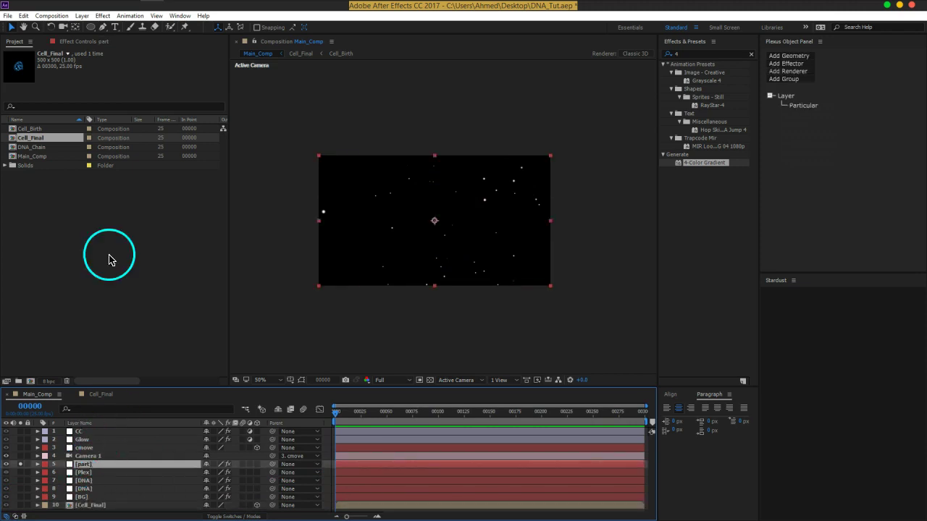
click(93, 48)
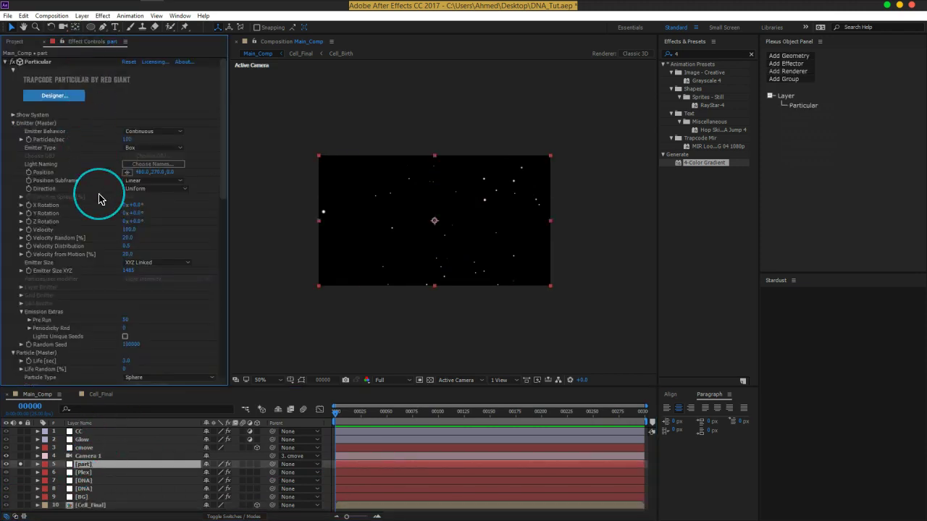
Set Particle Type to Sprite without picking a library sprite, then expand Texture.
scroll(97, 196, down, 4)
scroll(97, 196, down, 1)
click(157, 161)
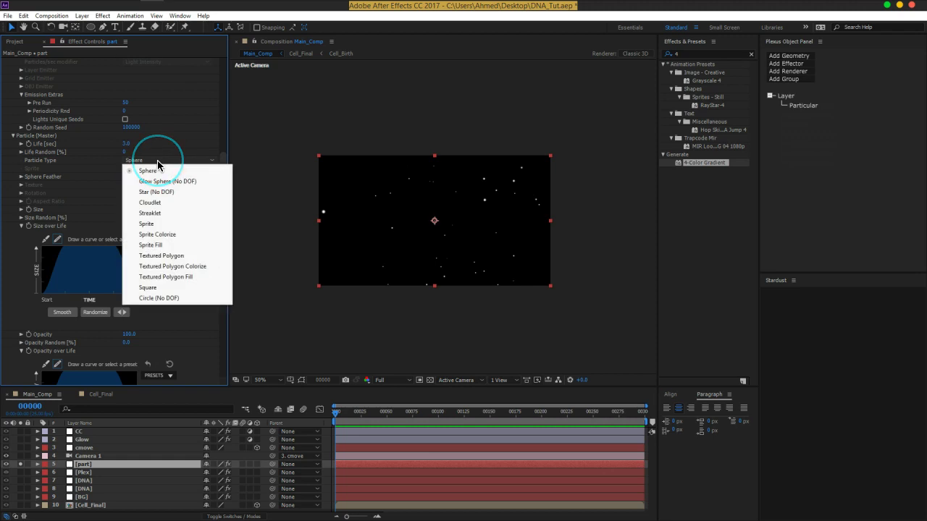
click(162, 226)
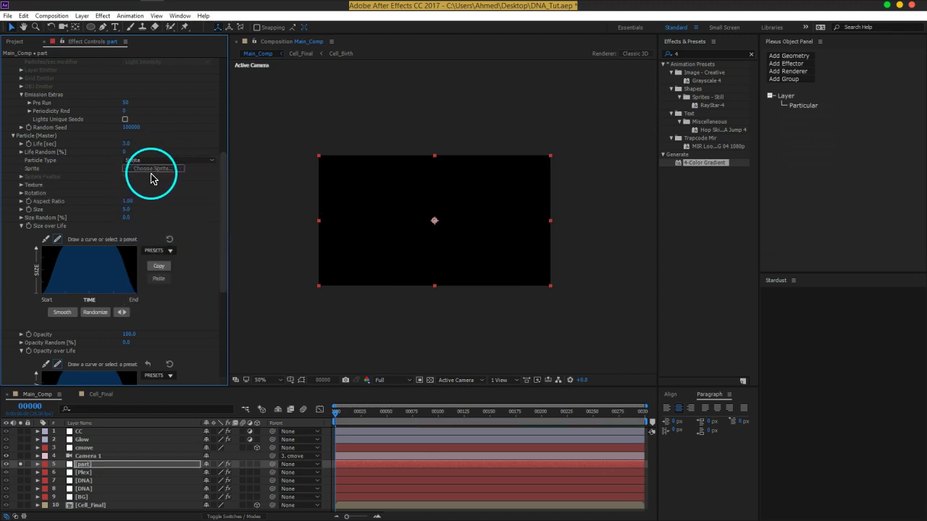
click(226, 179)
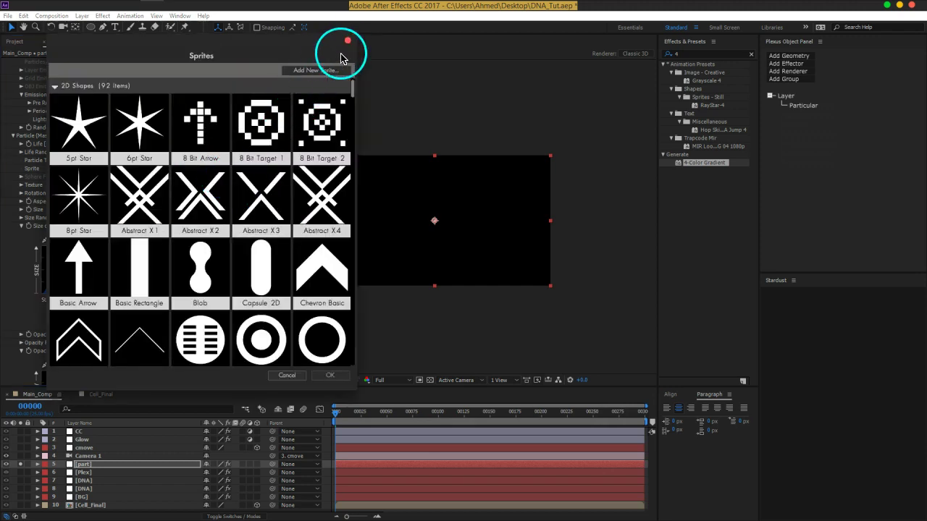
click(342, 58)
click(188, 161)
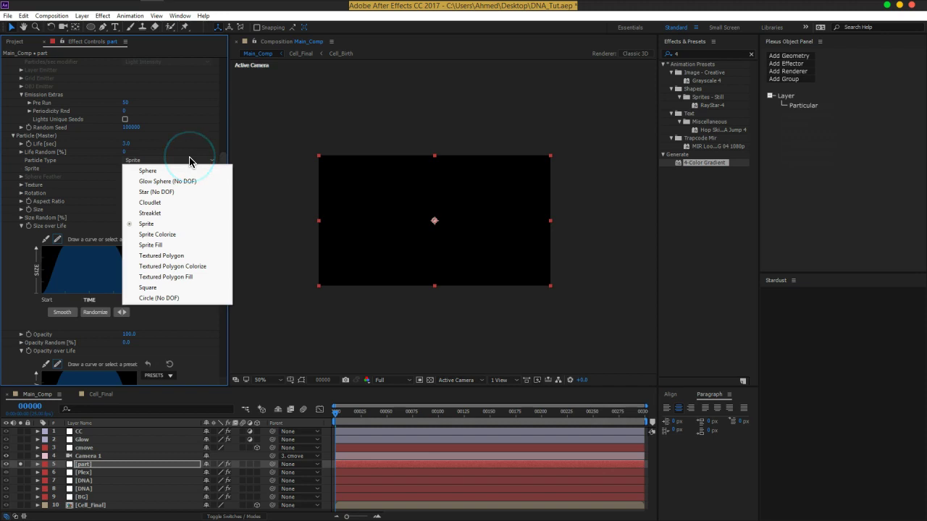
click(192, 154)
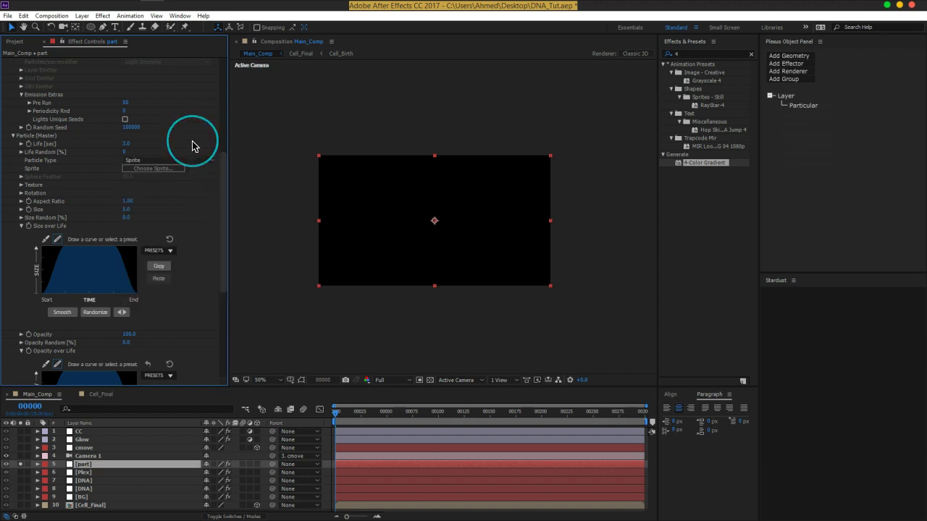
click(21, 185)
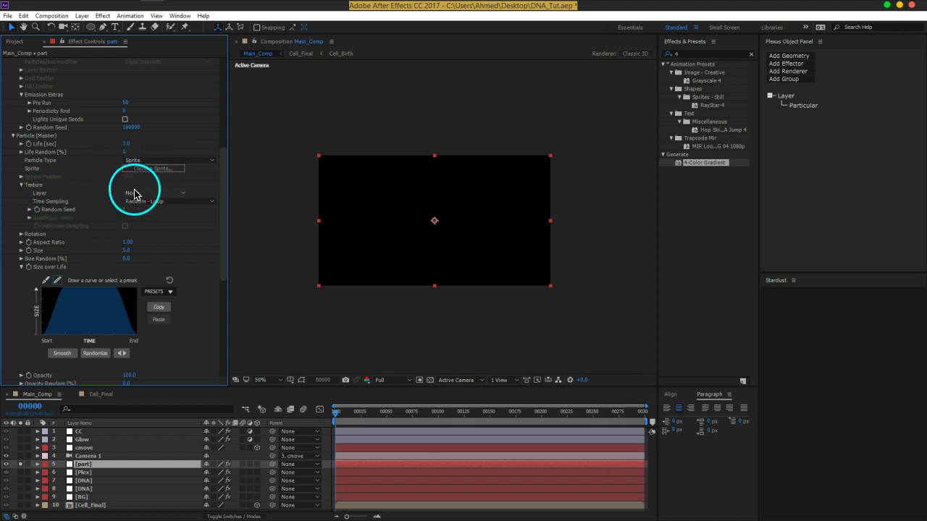
Set the sprite Texture layer to 10. Cell_Final with Random - Loop time sampling.
click(134, 192)
click(158, 303)
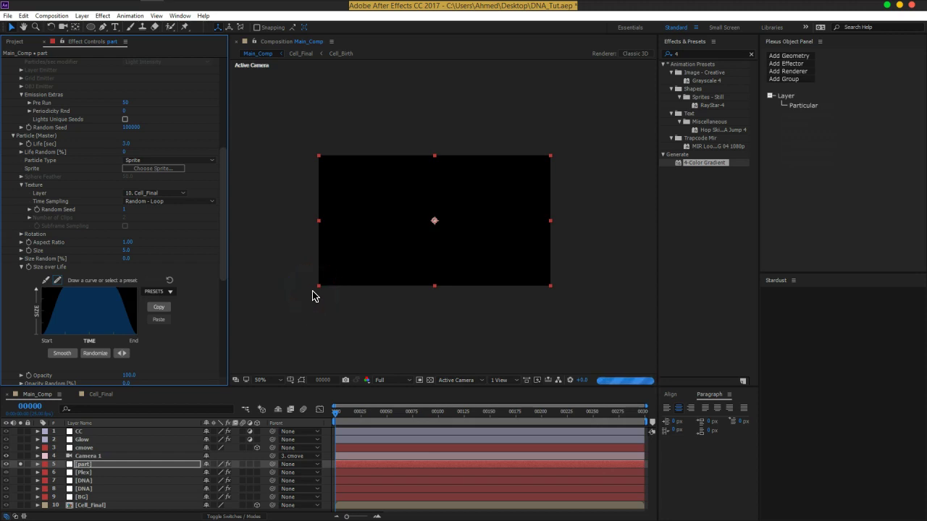
click(344, 381)
click(351, 436)
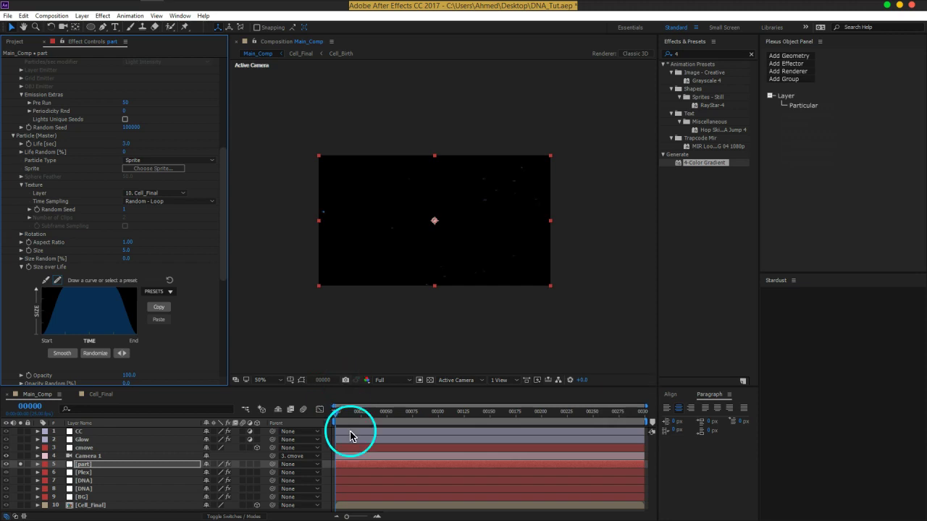
Zoom the Composition viewer to 100% to inspect the blue cell particles.
click(496, 200)
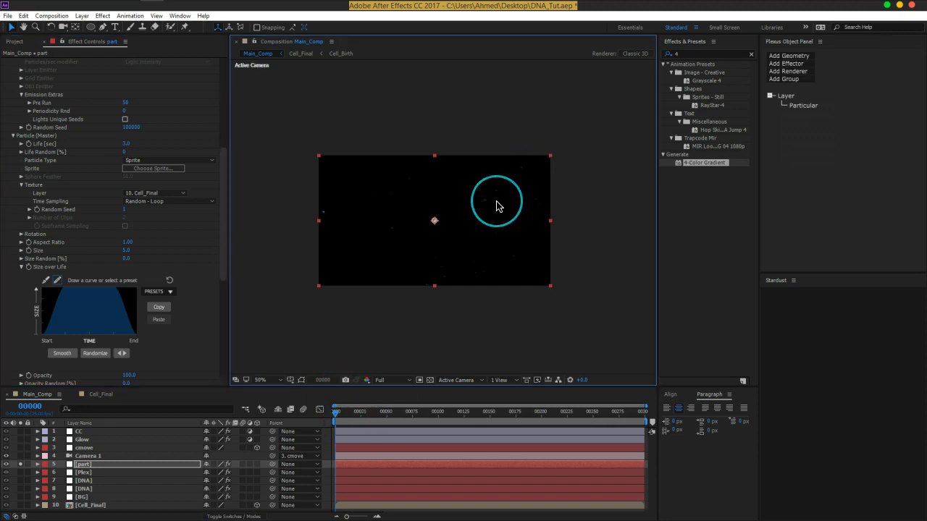
key(slash)
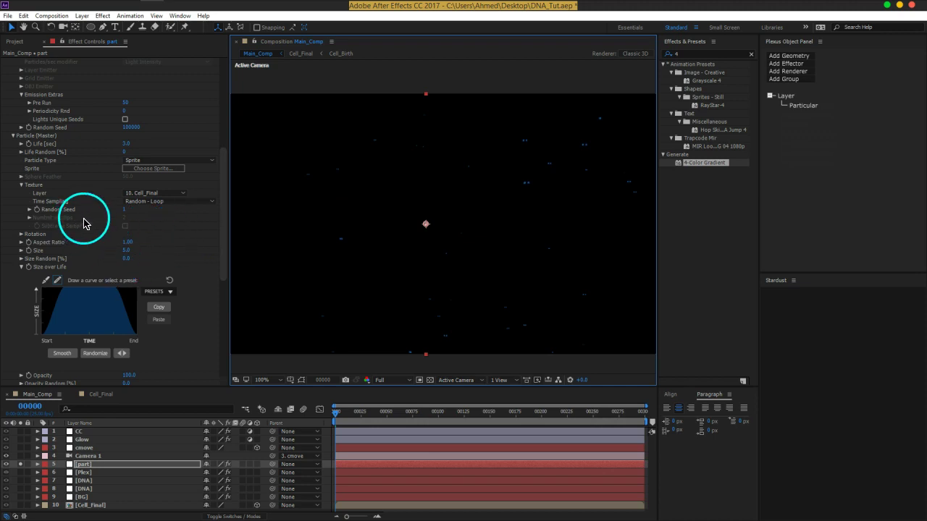
scroll(84, 223, up, 2)
scroll(85, 223, up, 2)
scroll(85, 223, up, 2)
scroll(85, 223, down, 4)
scroll(85, 223, down, 2)
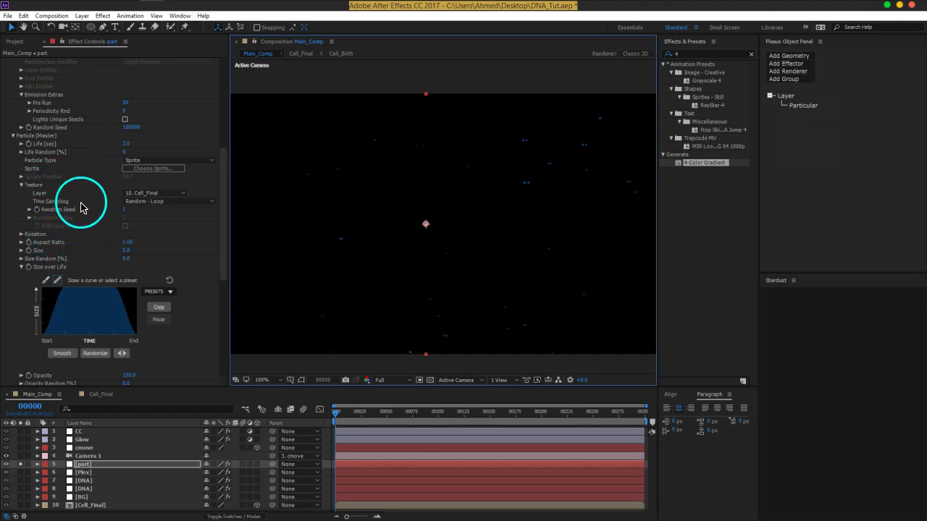
scroll(79, 185, down, 2)
scroll(80, 183, down, 3)
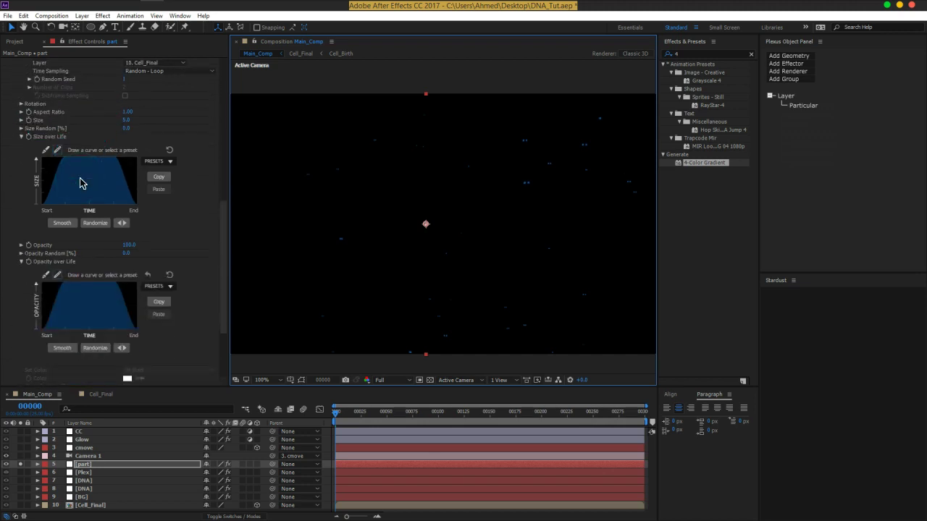
Enlarge the sprite Size to about 58 and set Particles/sec to 50.
drag(126, 120, 145, 124)
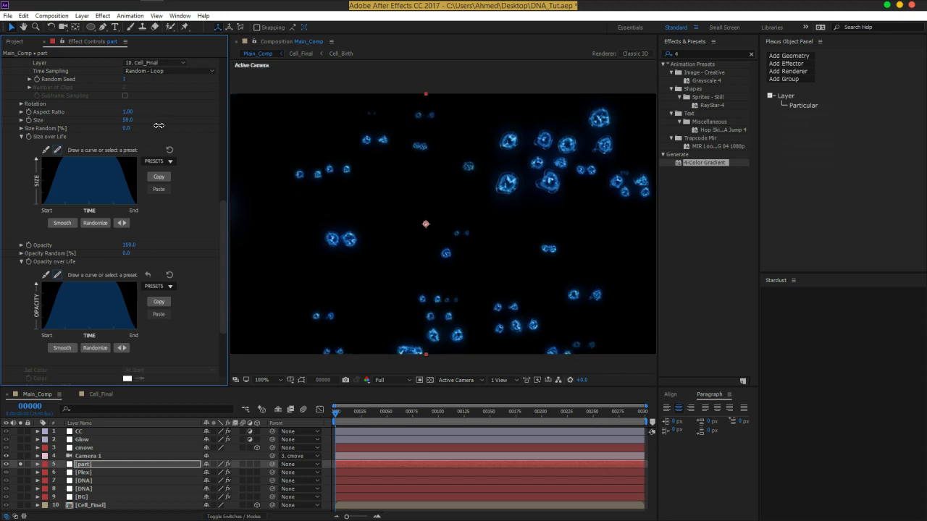
click(167, 149)
scroll(169, 150, up, 10)
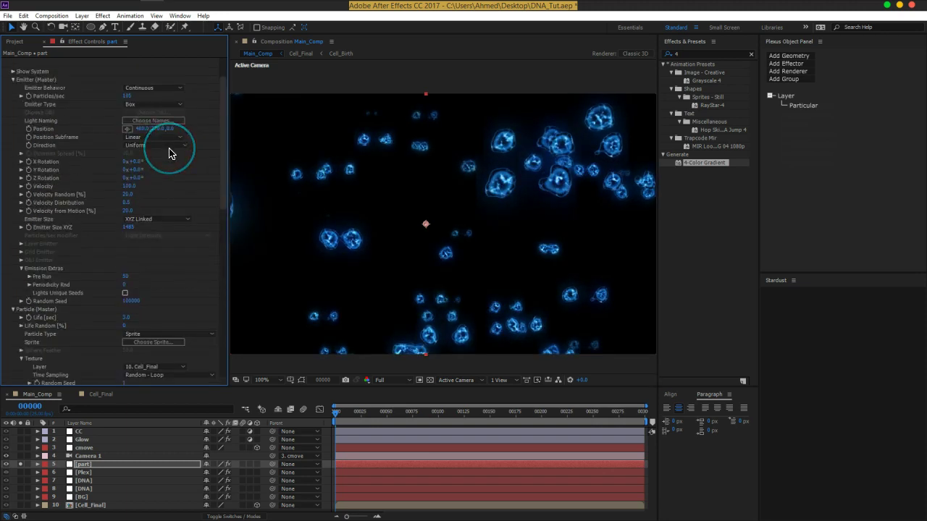
scroll(169, 153, up, 2)
click(130, 139)
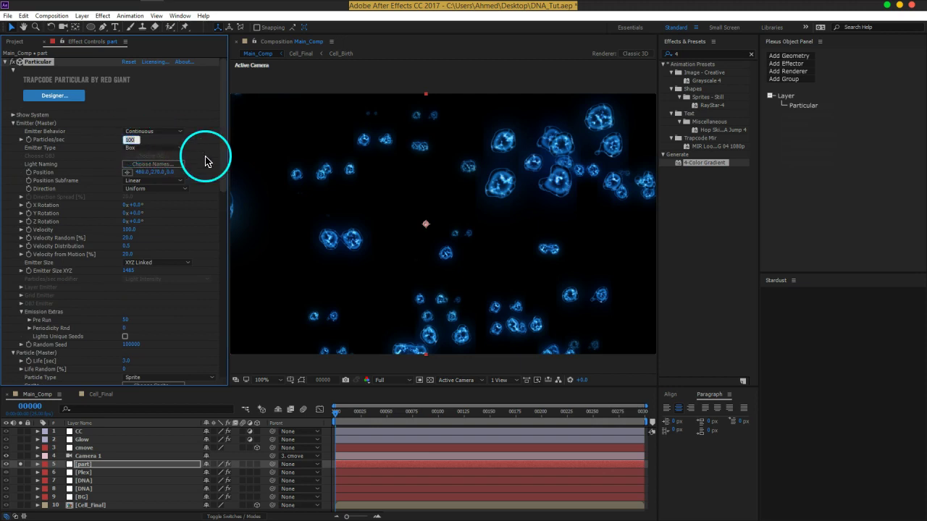
text(50)
key(Return)
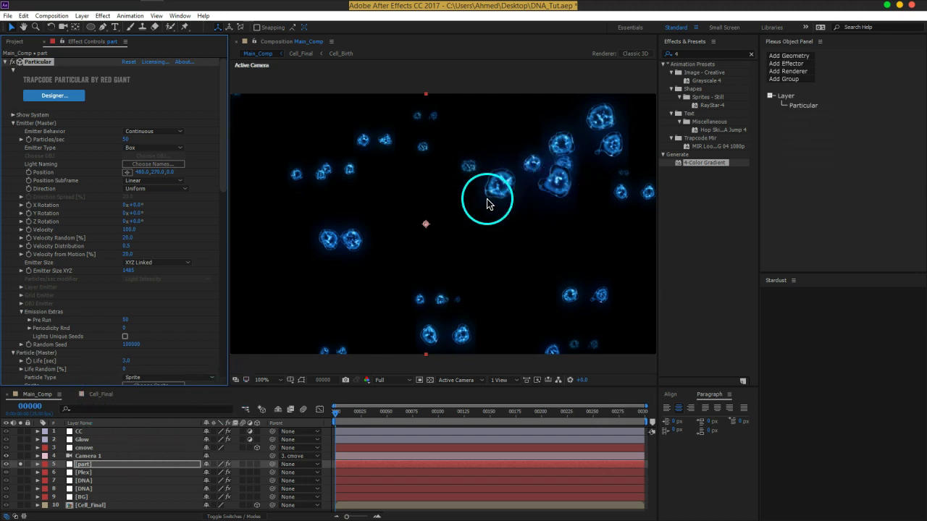
Open the Cell_Final timeline and select Adjustment Layer 4.
click(253, 44)
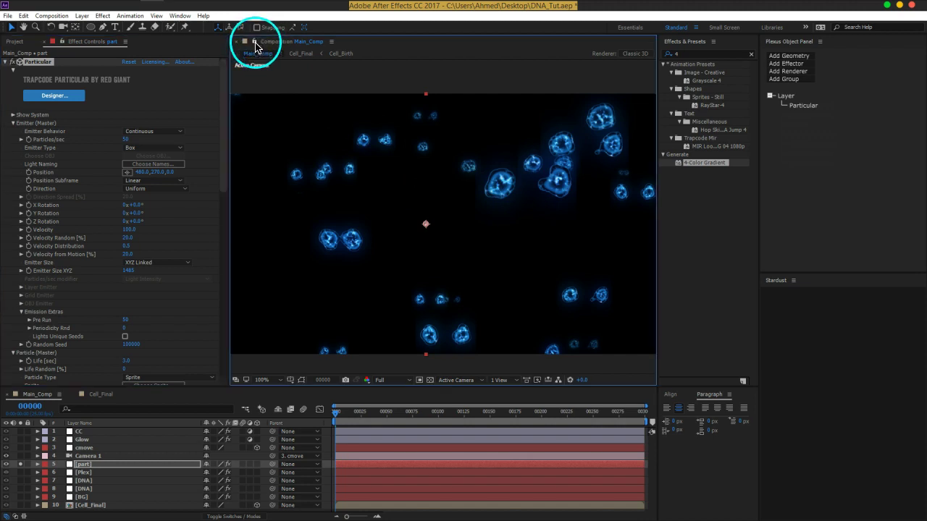
click(101, 394)
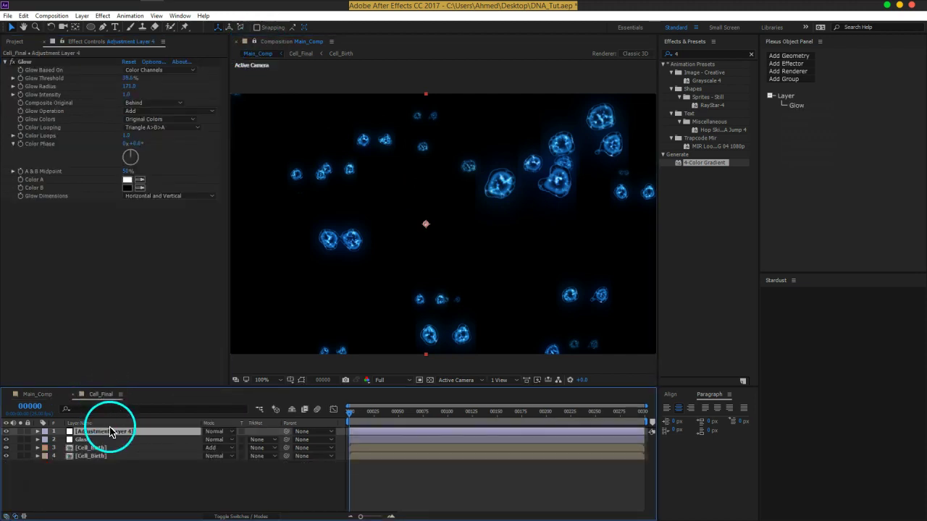
click(373, 180)
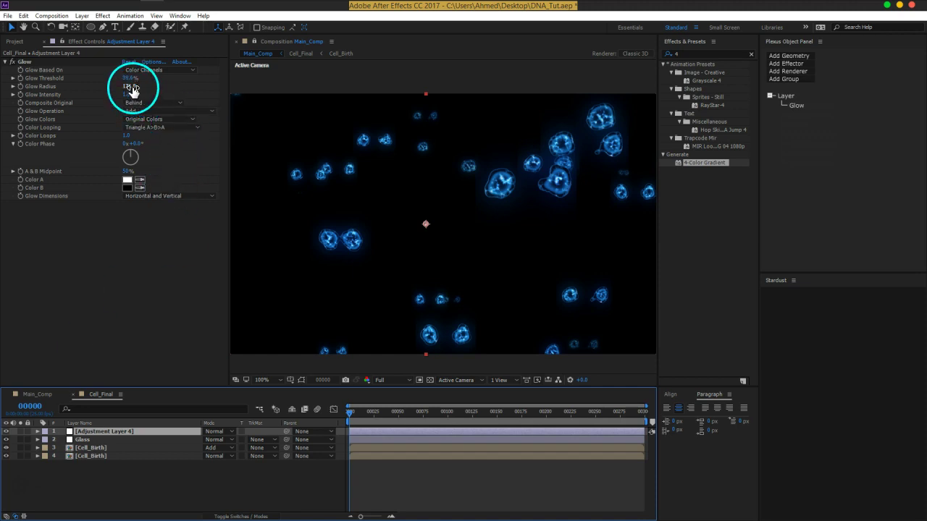
Set the Glow to Threshold 31% and Radius 65.
drag(133, 87, 95, 92)
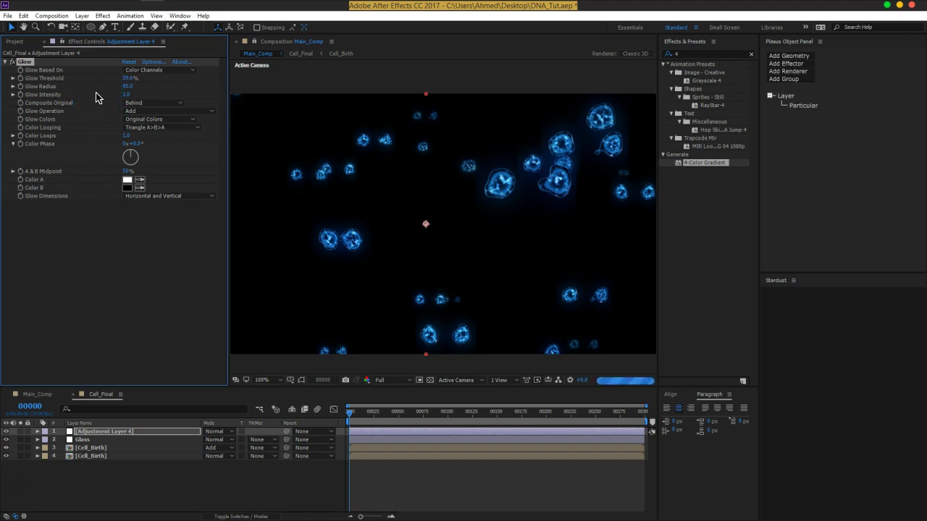
drag(129, 78, 116, 82)
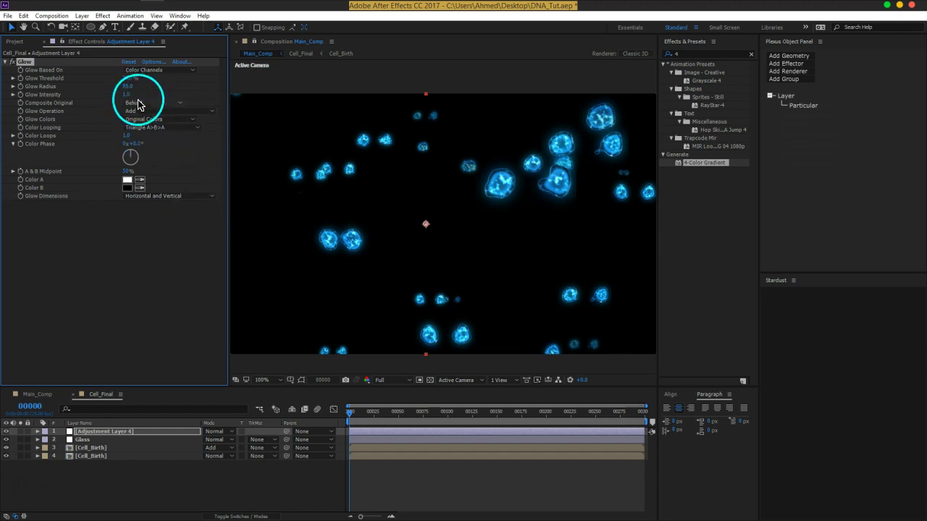
key(Return)
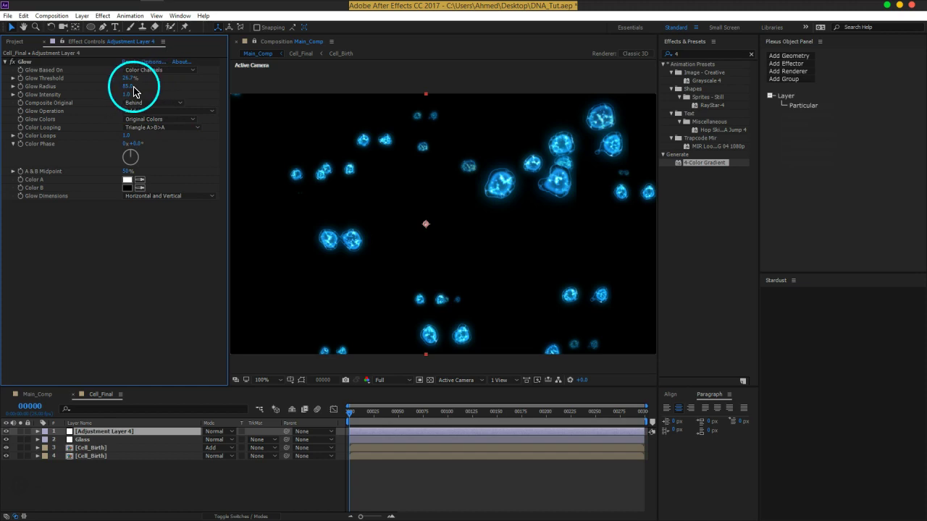
click(123, 91)
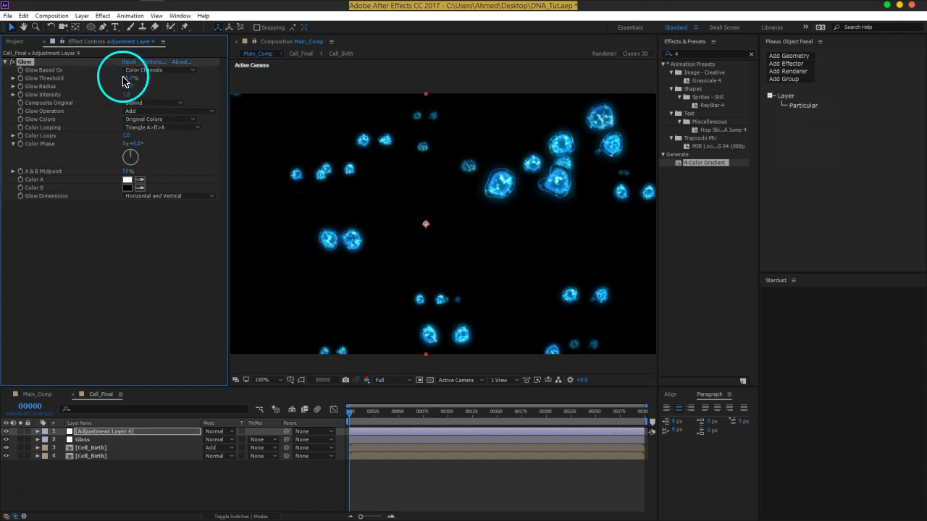
drag(123, 80, 174, 102)
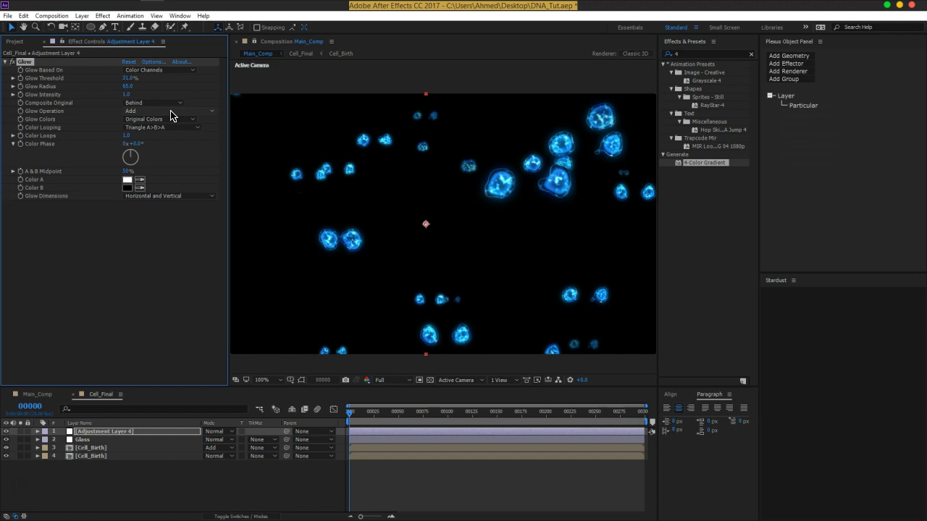
Change Cell_Final's width in Composition Settings and lower Adjustment Layer 4's glow radius to 41.
click(103, 453)
click(63, 16)
click(45, 41)
click(397, 150)
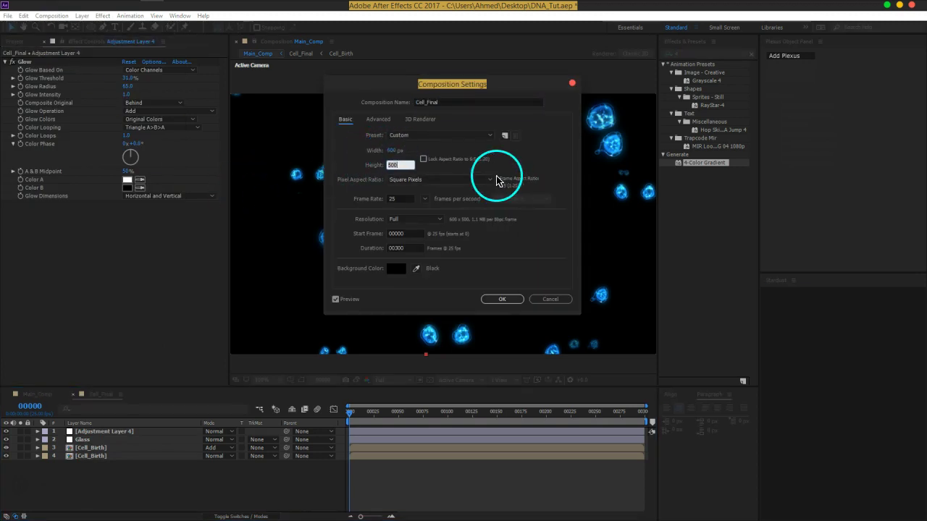
click(501, 300)
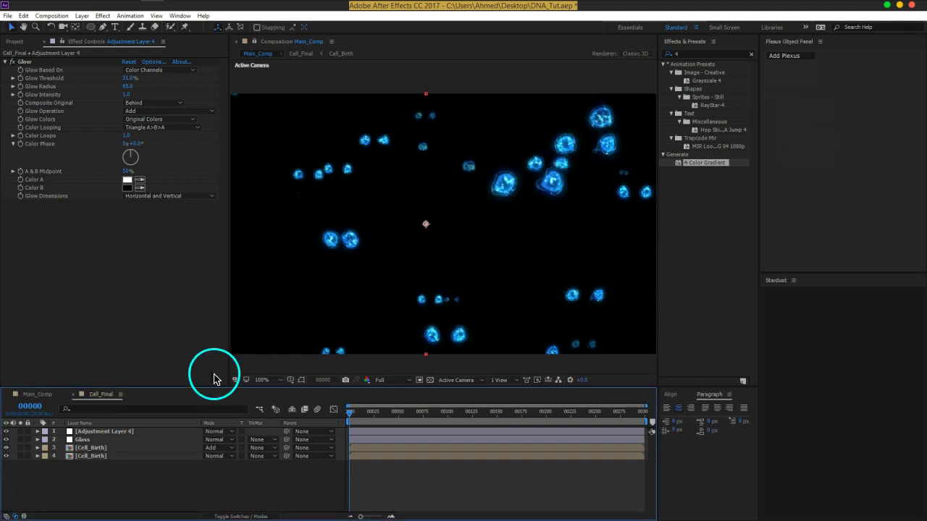
click(116, 431)
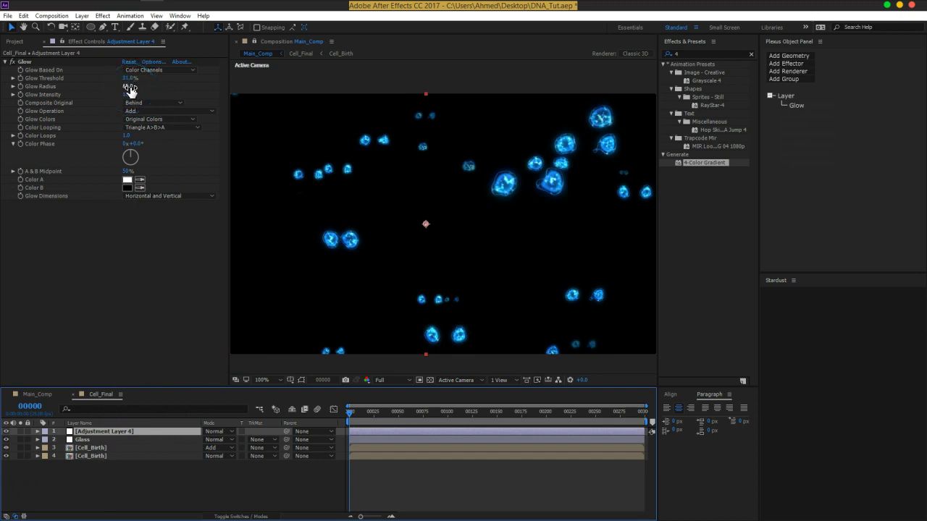
drag(131, 87, 165, 93)
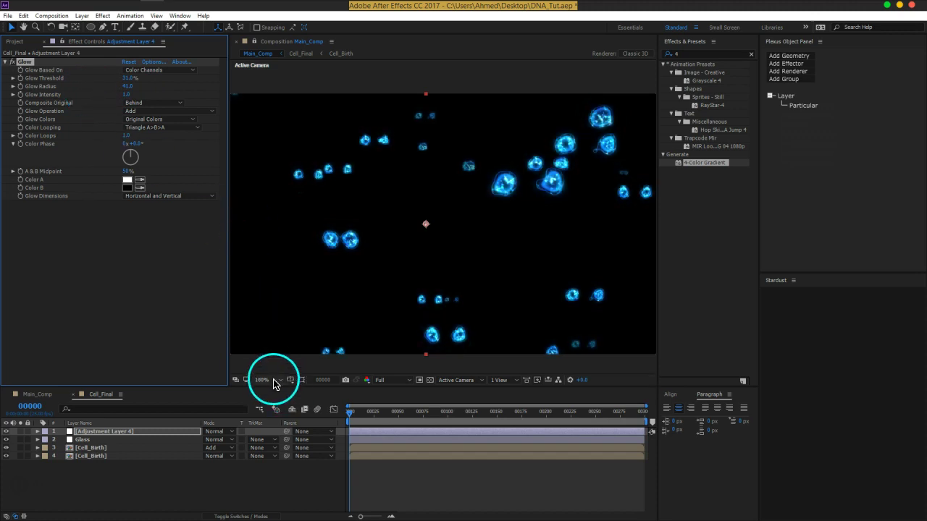
Close the Cell_Final timeline tab and focus Main_Comp's composition viewer.
click(76, 394)
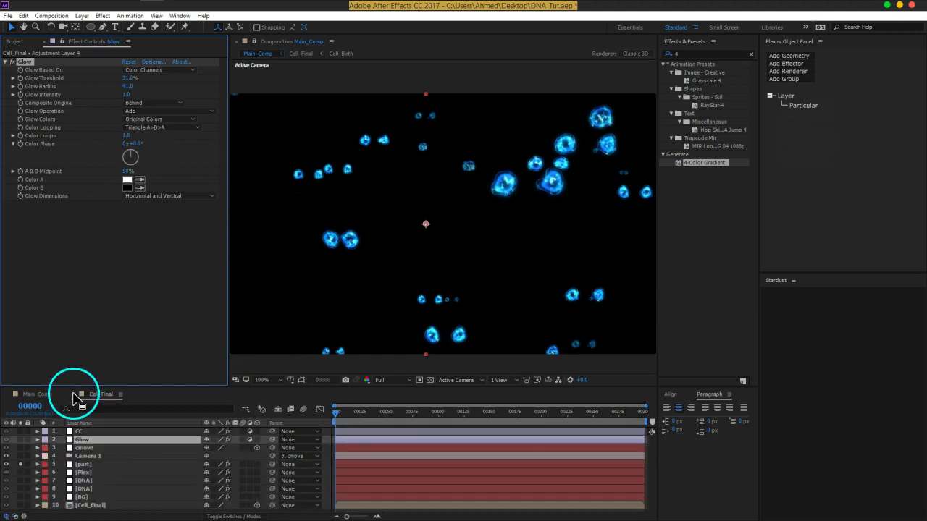
click(255, 41)
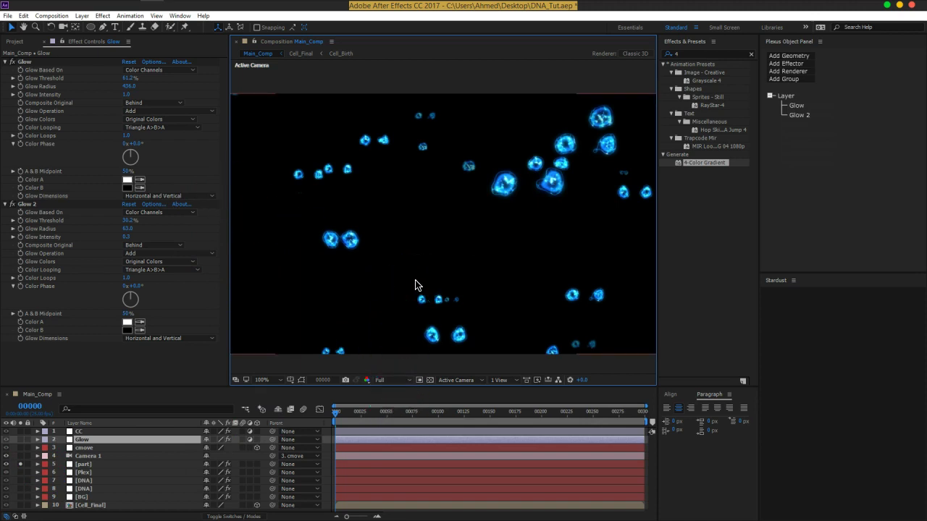
Set the part layer's Particular texture Random Seed to 741 and preview the new cell variation.
click(99, 464)
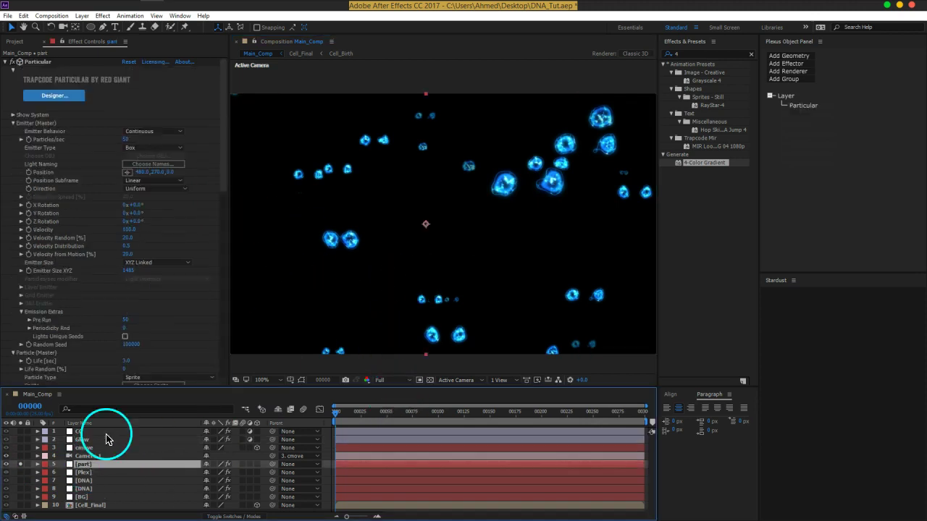
scroll(199, 207, down, 3)
scroll(199, 207, down, 3)
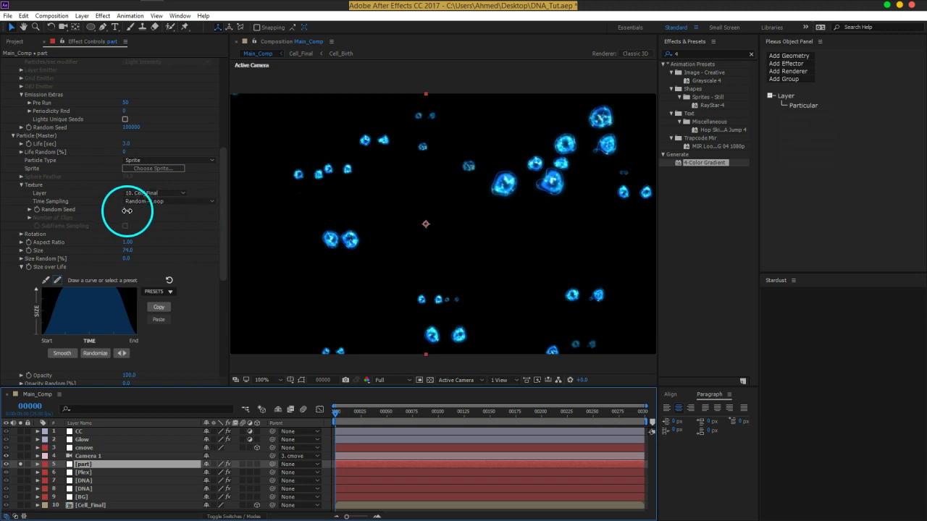
drag(127, 210, 161, 216)
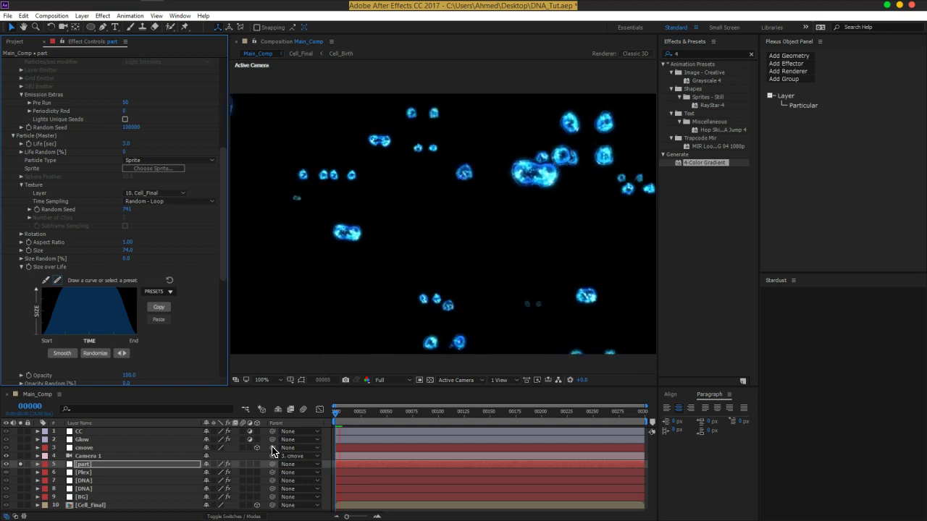
key(space)
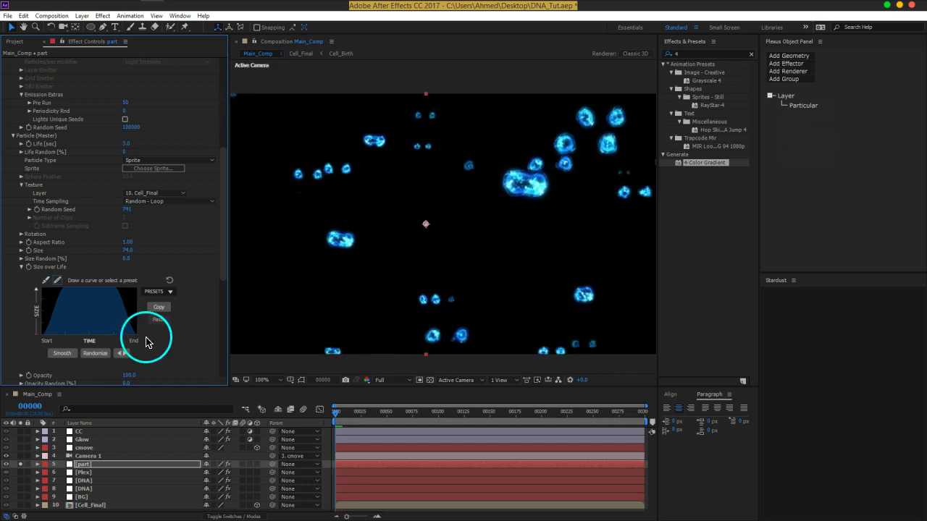
click(148, 202)
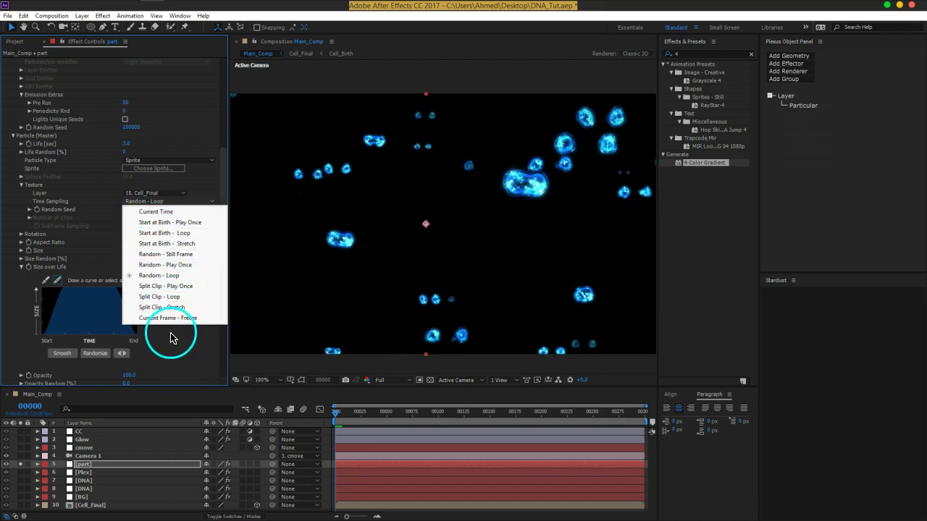
Set texture Time Sampling to Split Clip - Loop with 45 clips, then preview the particles.
click(160, 297)
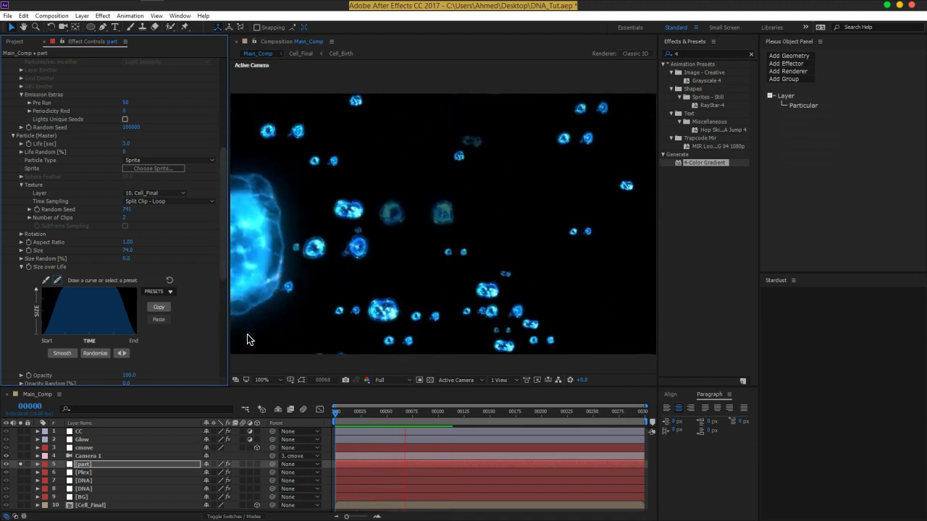
key(space)
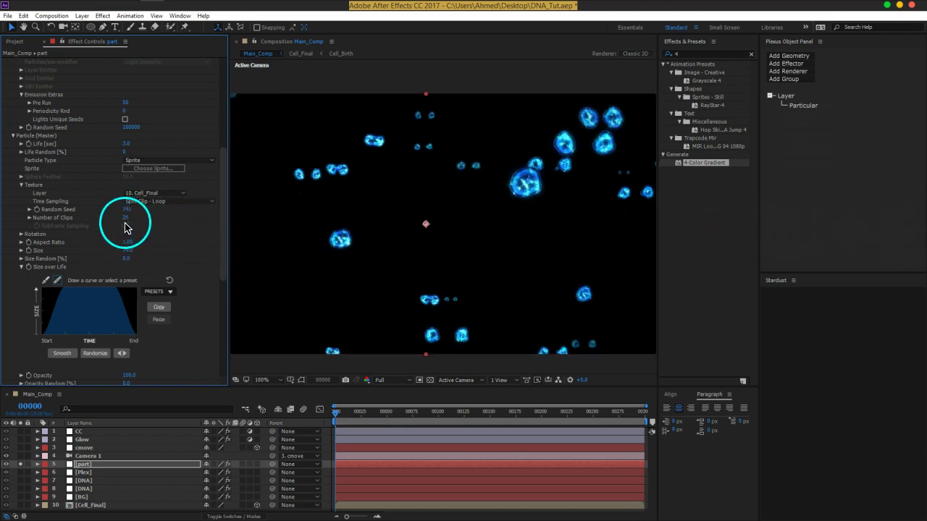
drag(151, 222, 741, 231)
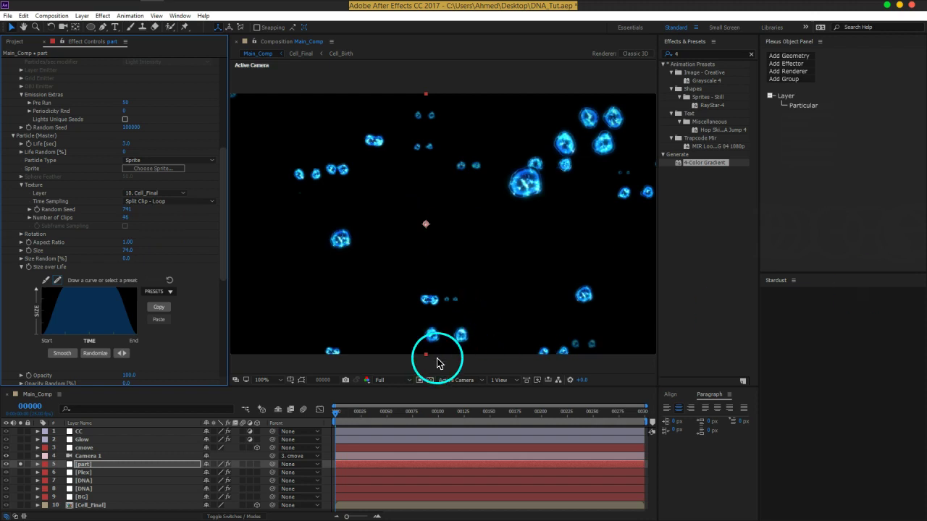
key(space)
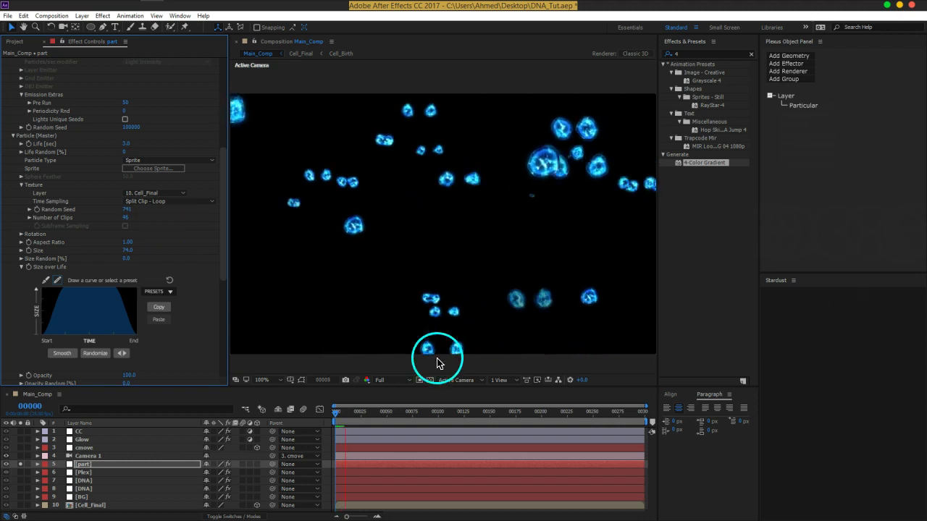